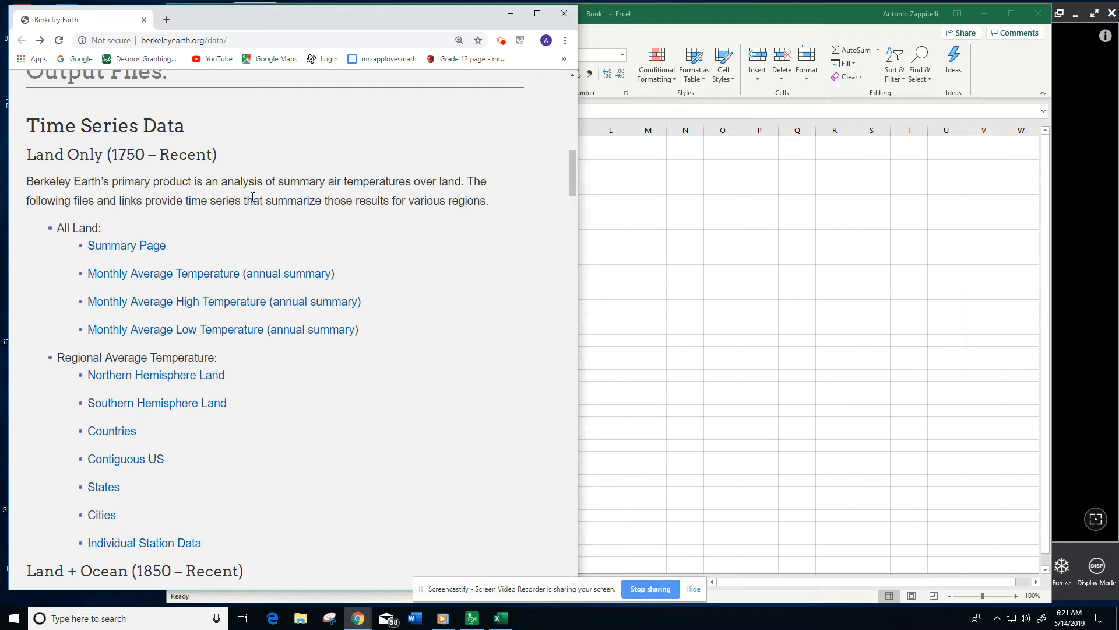
- Open the annual summary of the Monthly Average Temperature data for all land
click(303, 275)
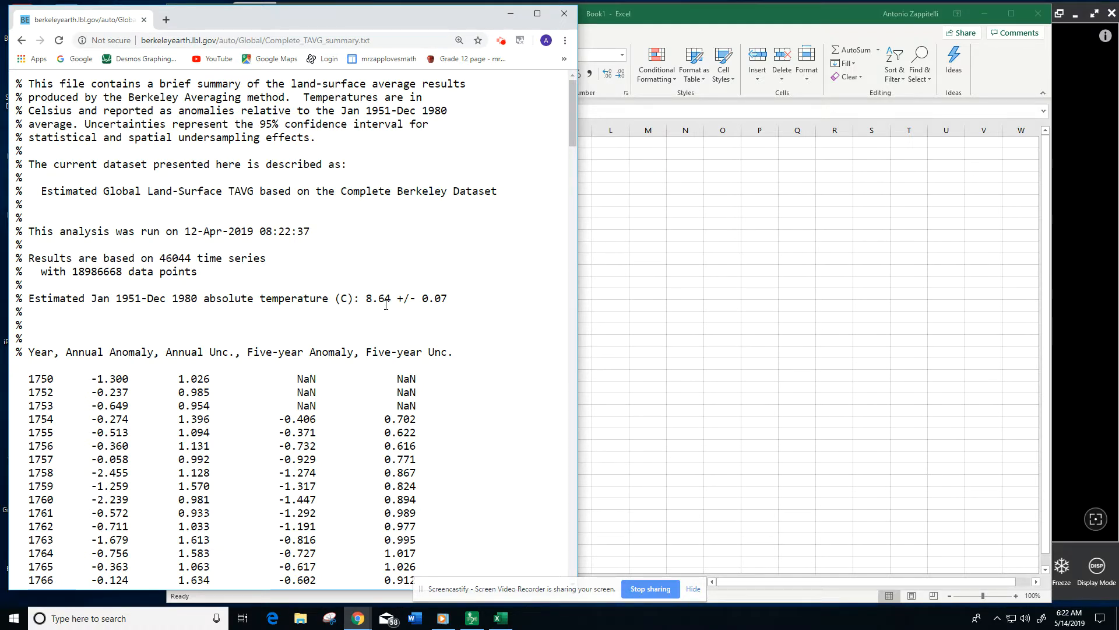
click(1084, 402)
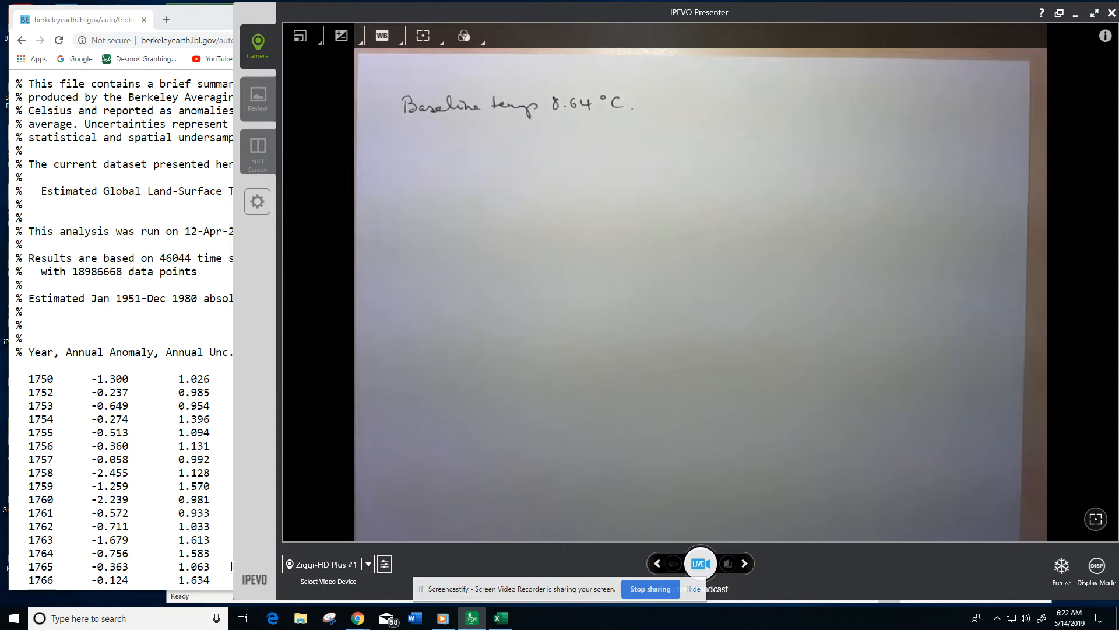
click(151, 385)
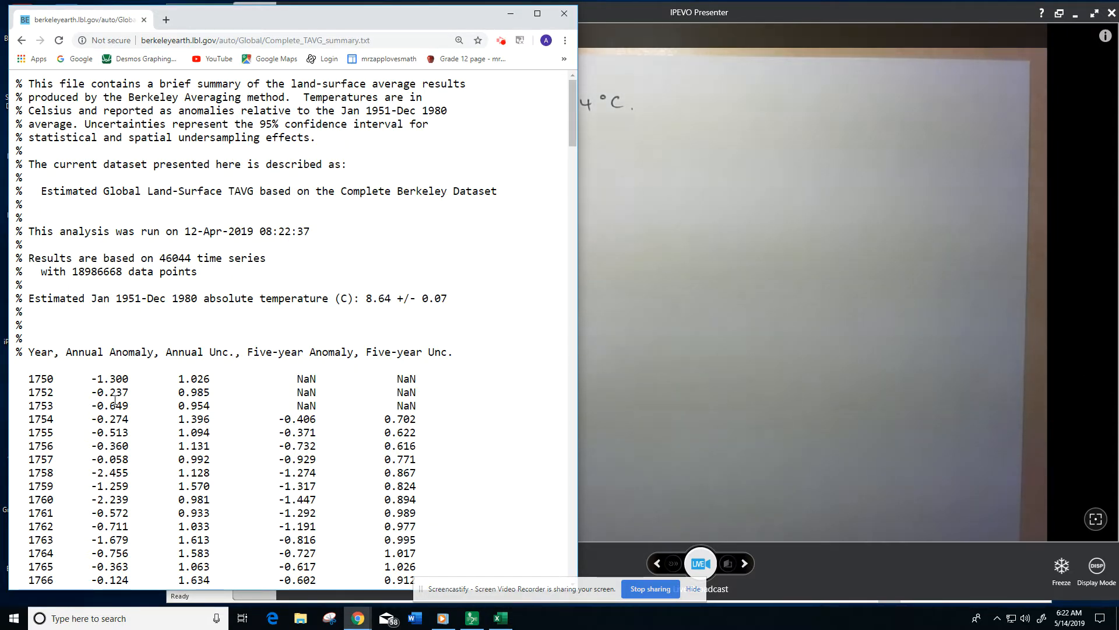
- Examine the yearly temperature anomaly and uncertainty columns from 1750 through 2018
scroll(138, 430, down, 10)
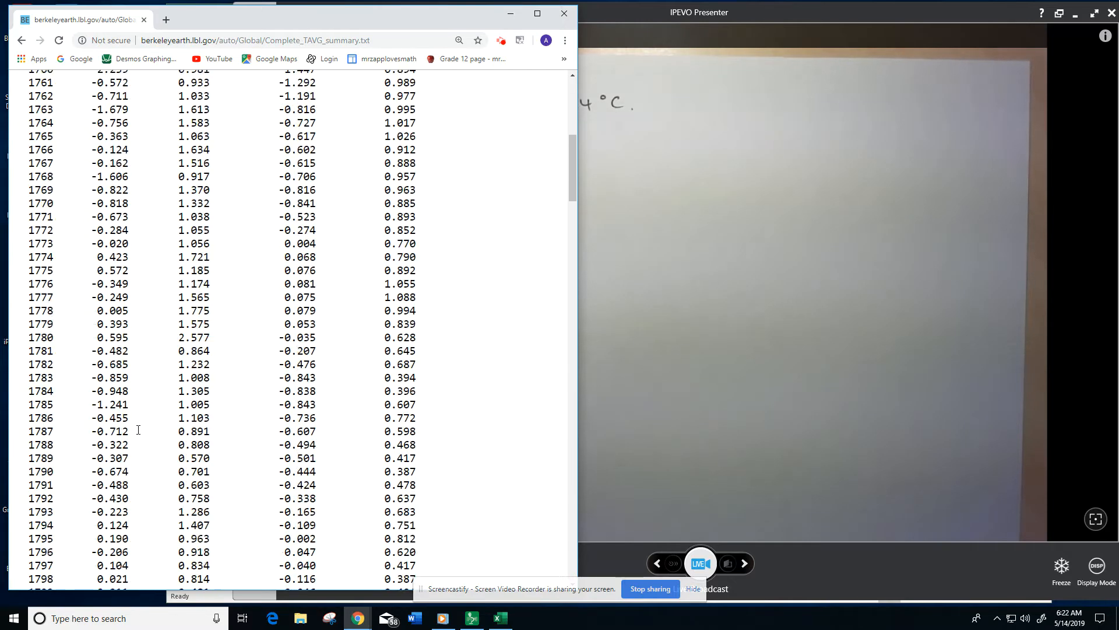
scroll(139, 430, down, 3)
scroll(138, 429, up, 4)
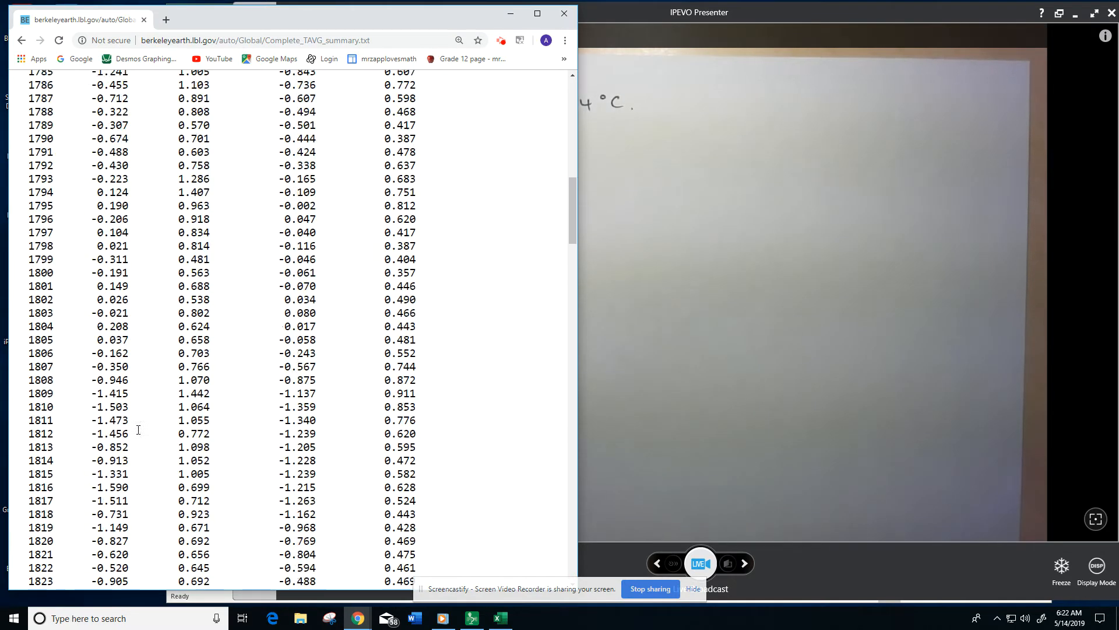
scroll(138, 429, up, 12)
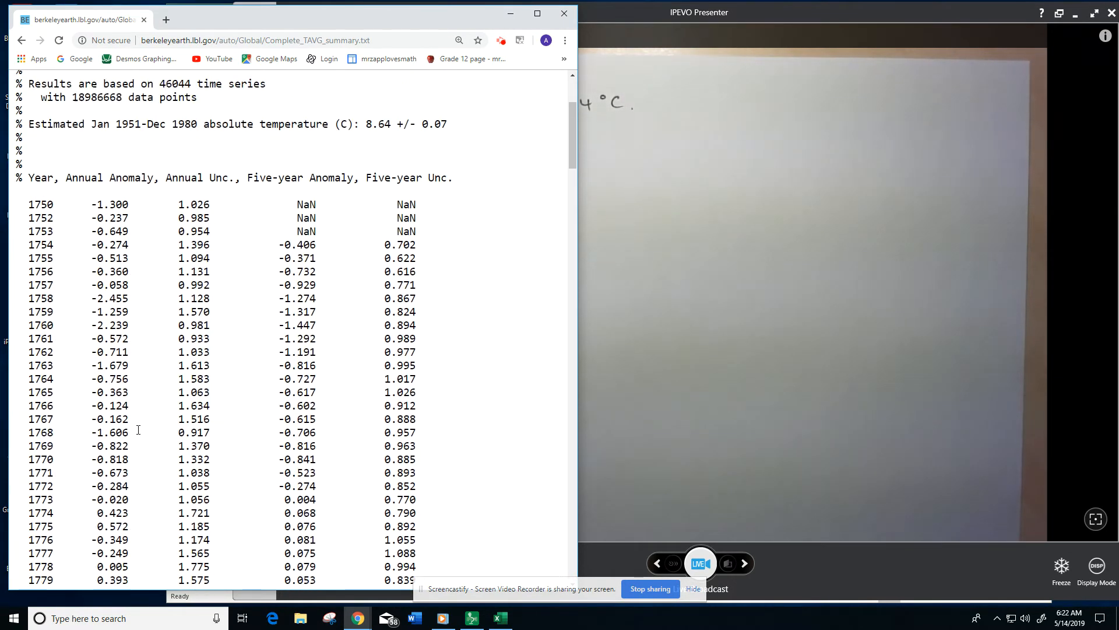
scroll(138, 430, down, 1)
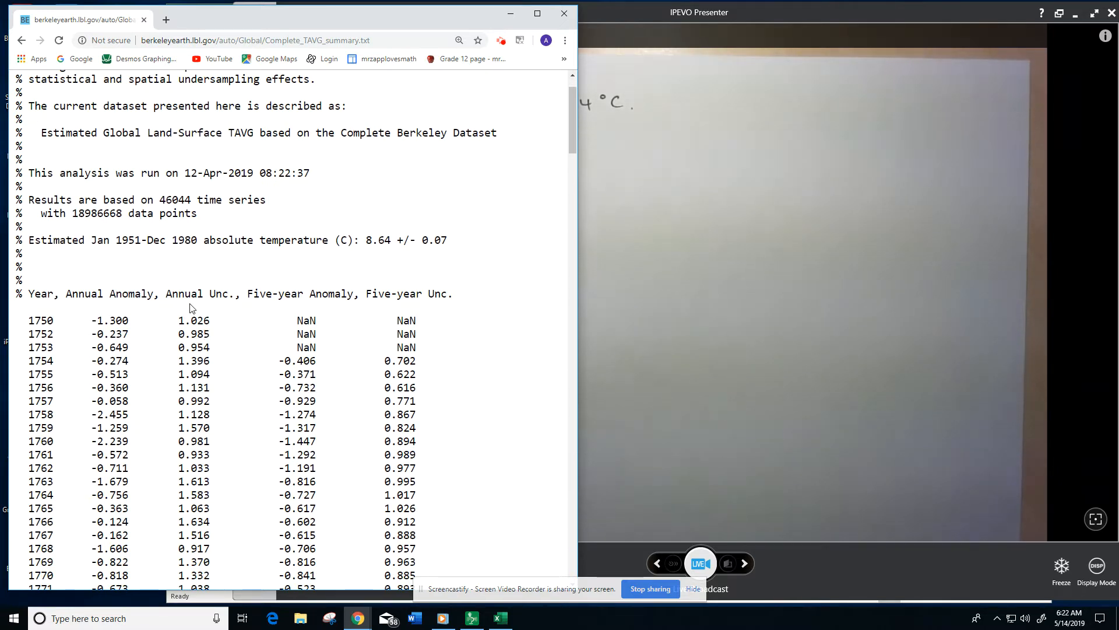
scroll(196, 306, up, 1)
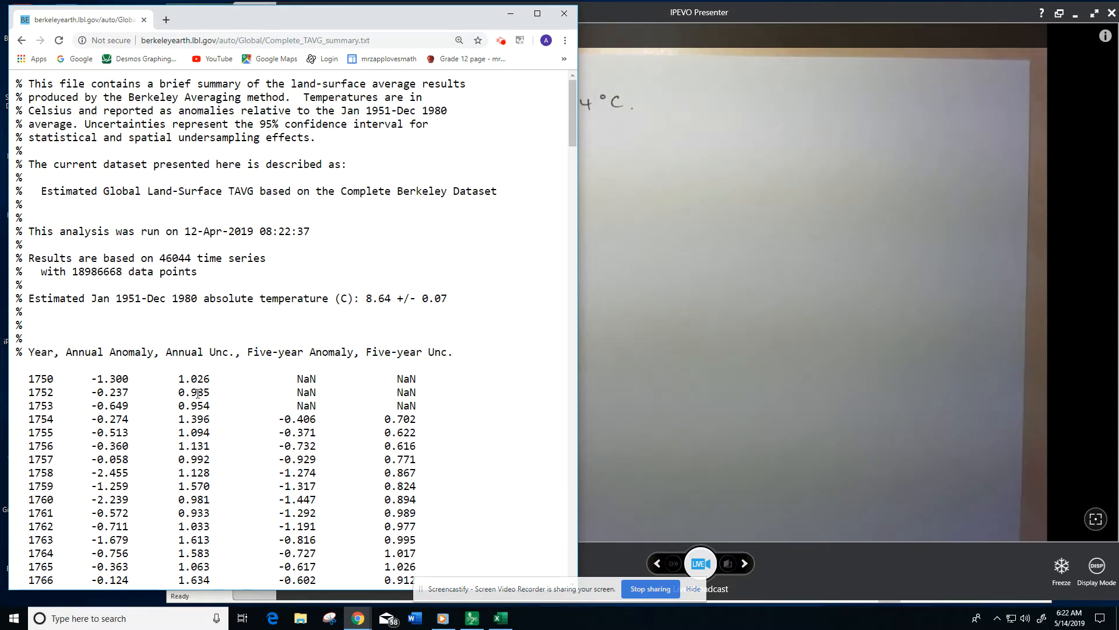
scroll(201, 399, down, 3)
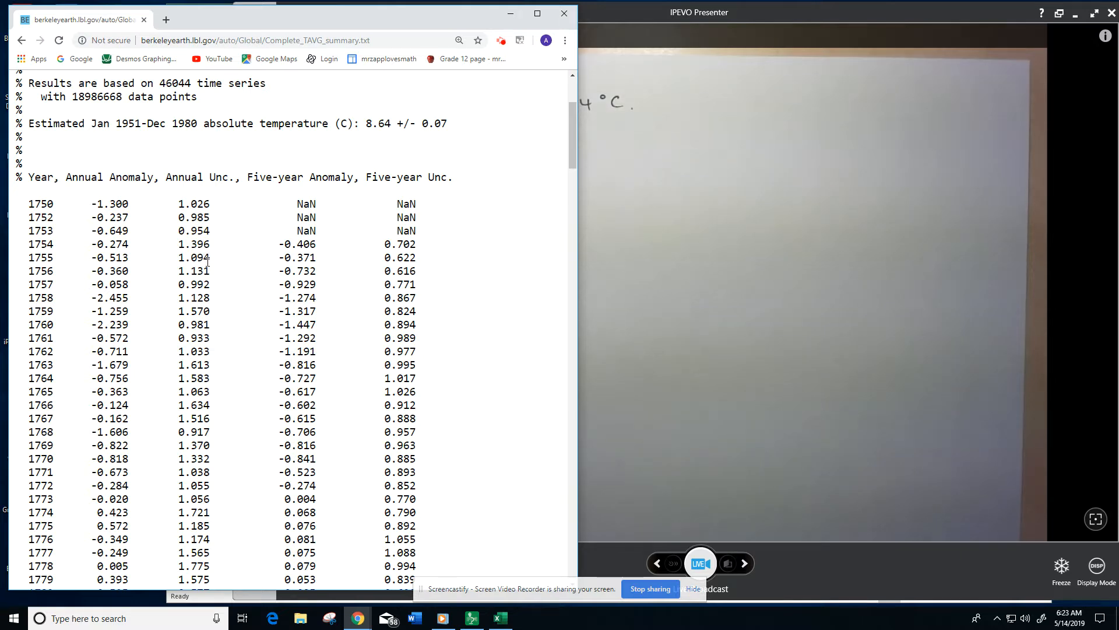
scroll(209, 264, down, 7)
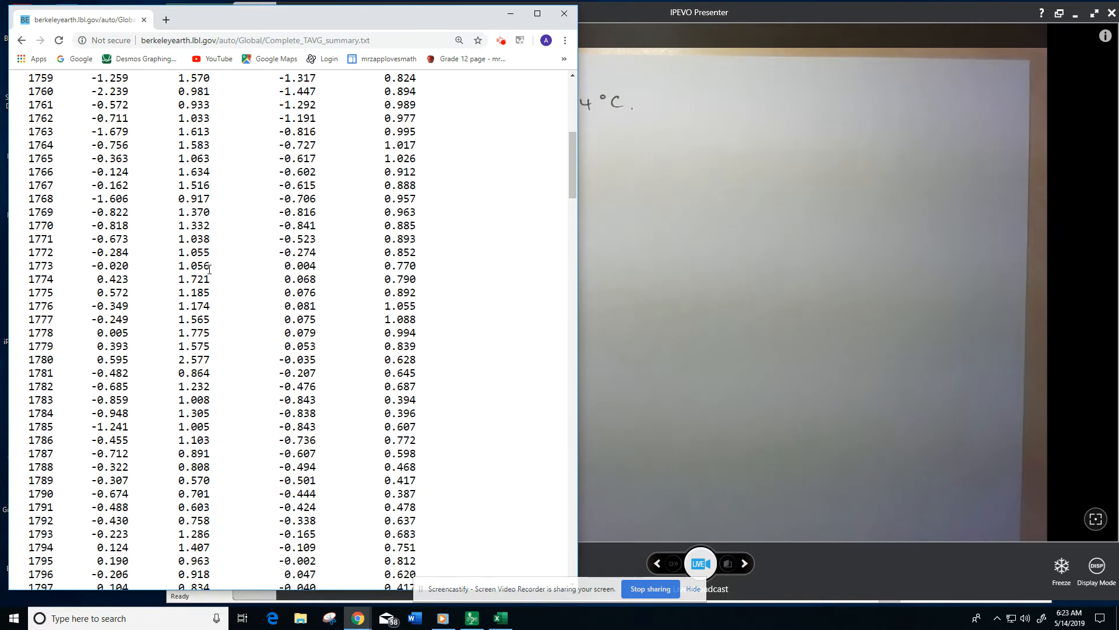
scroll(209, 272, down, 9)
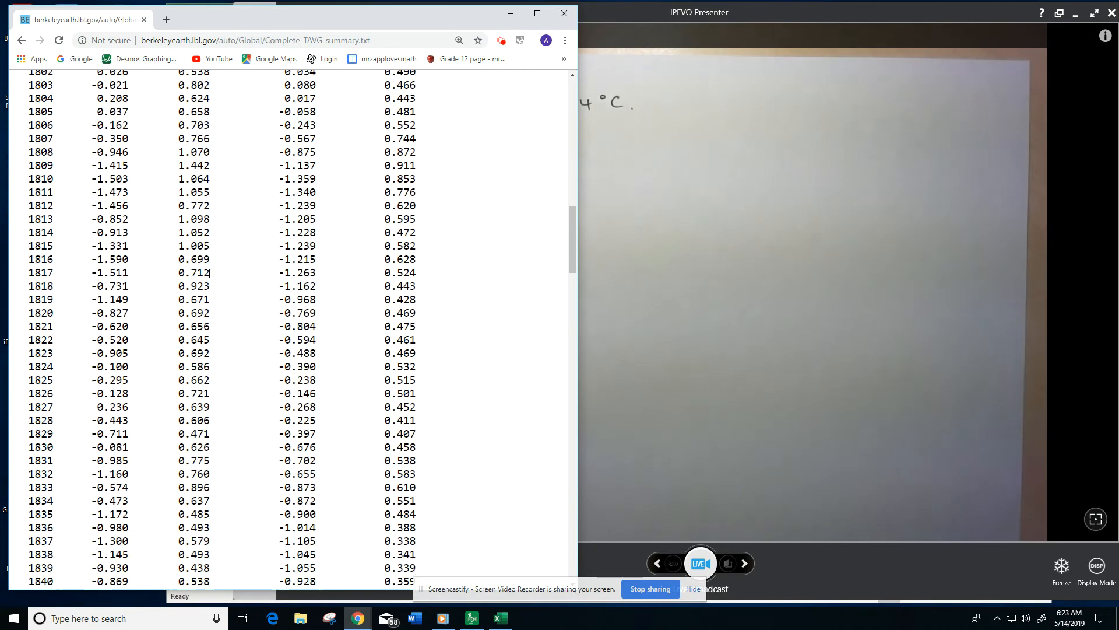
scroll(209, 274, down, 7)
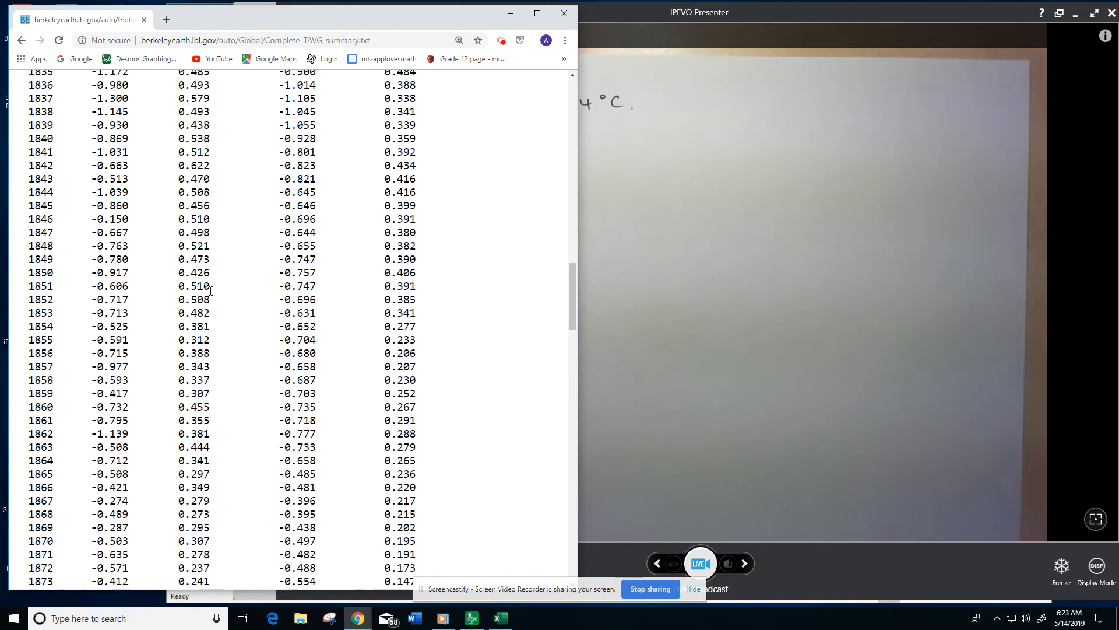
scroll(210, 299, down, 15)
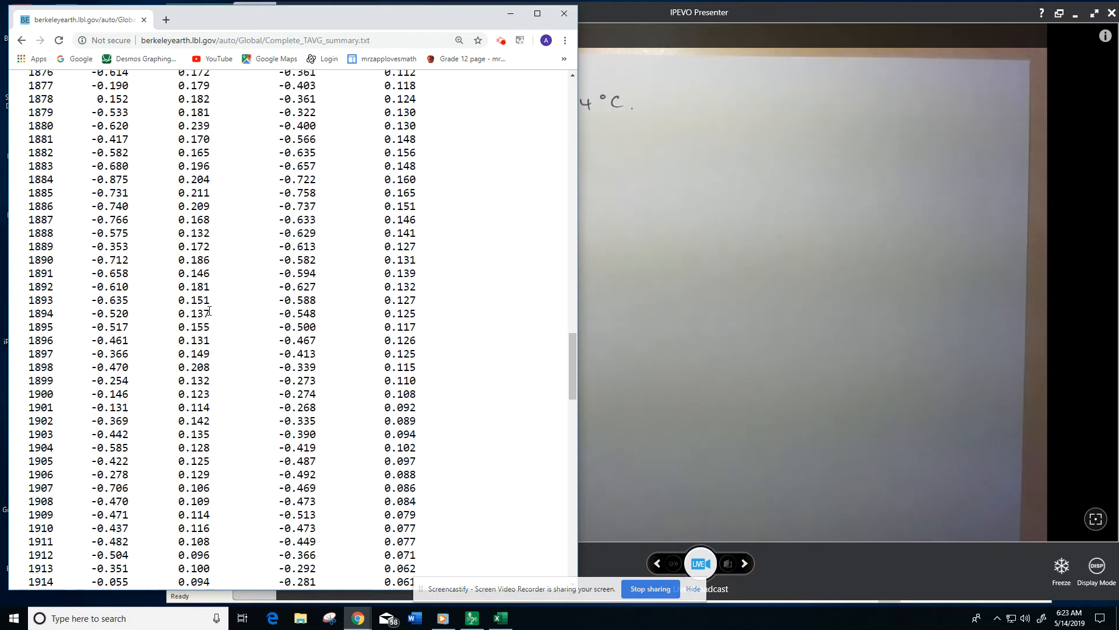
scroll(209, 310, down, 13)
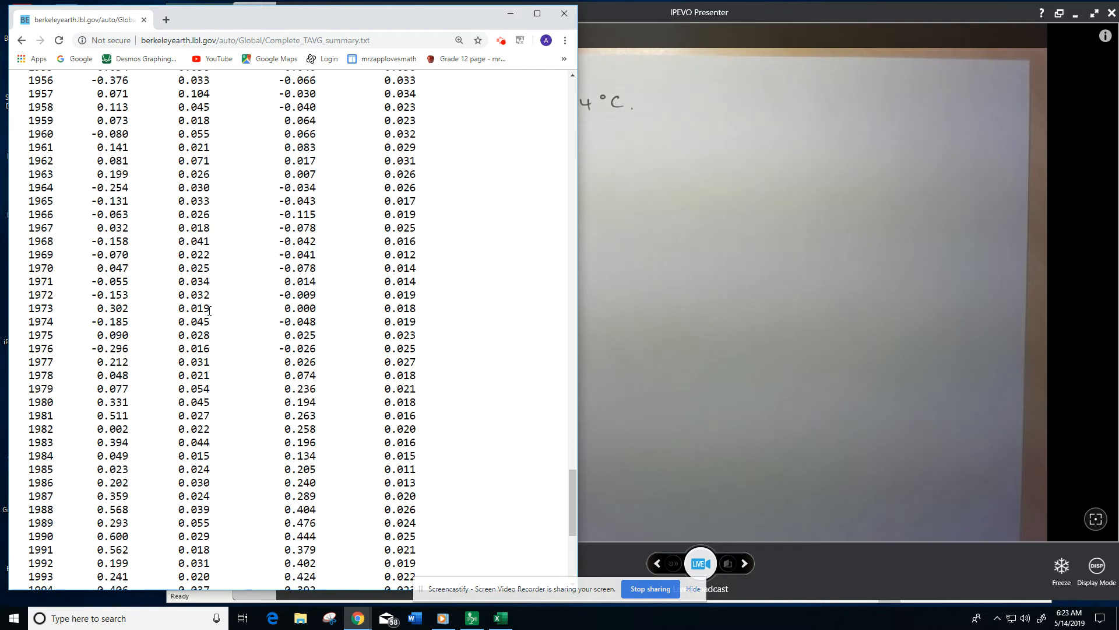
scroll(209, 311, down, 5)
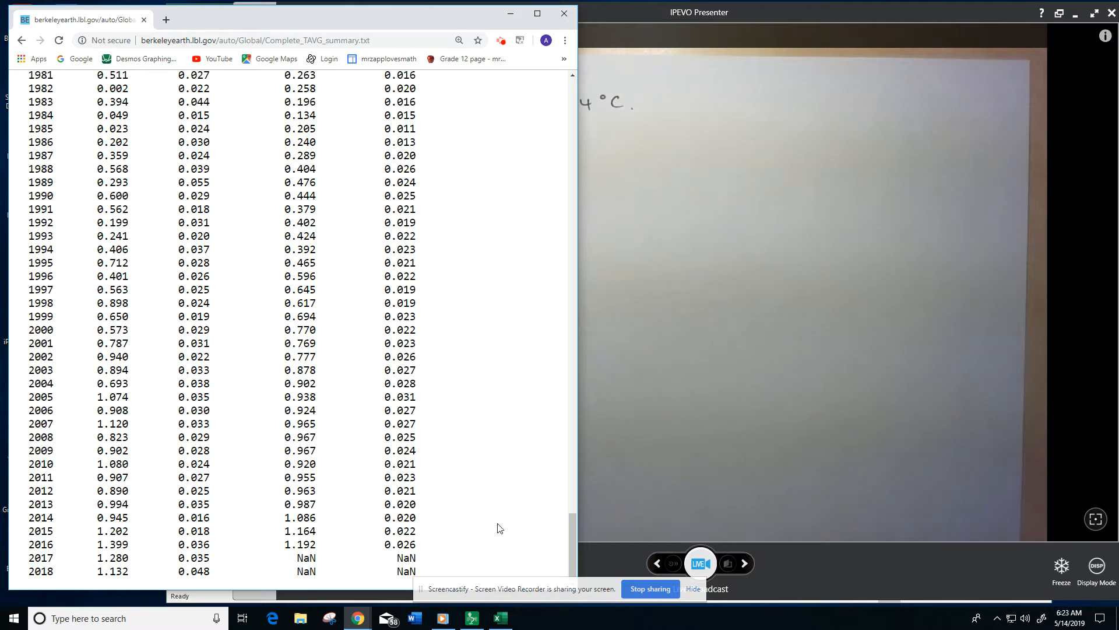
- Copy the table from the Year header line through the 2018 row and paste it into the blank Excel sheet from cell A1
click(573, 539)
drag(572, 534, 552, 93)
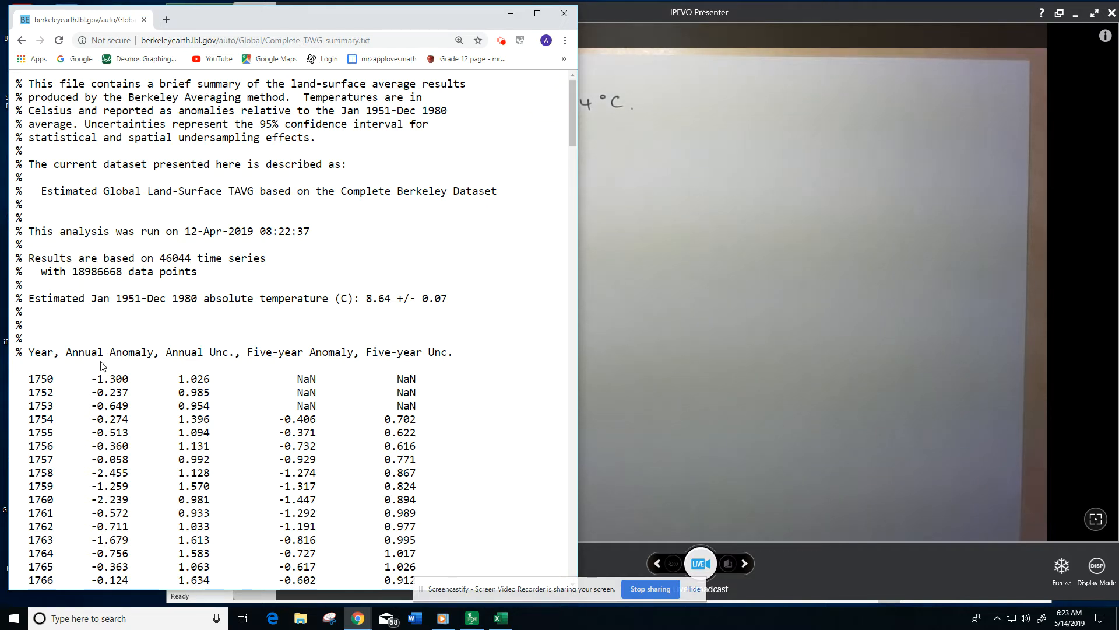
drag(28, 352, 423, 601)
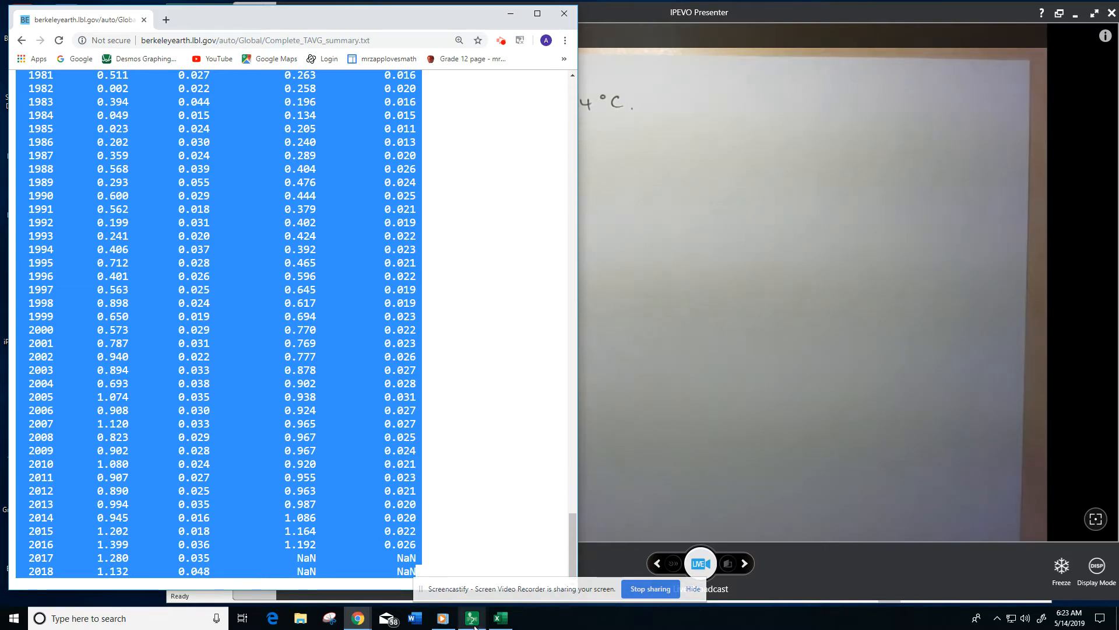
click(501, 619)
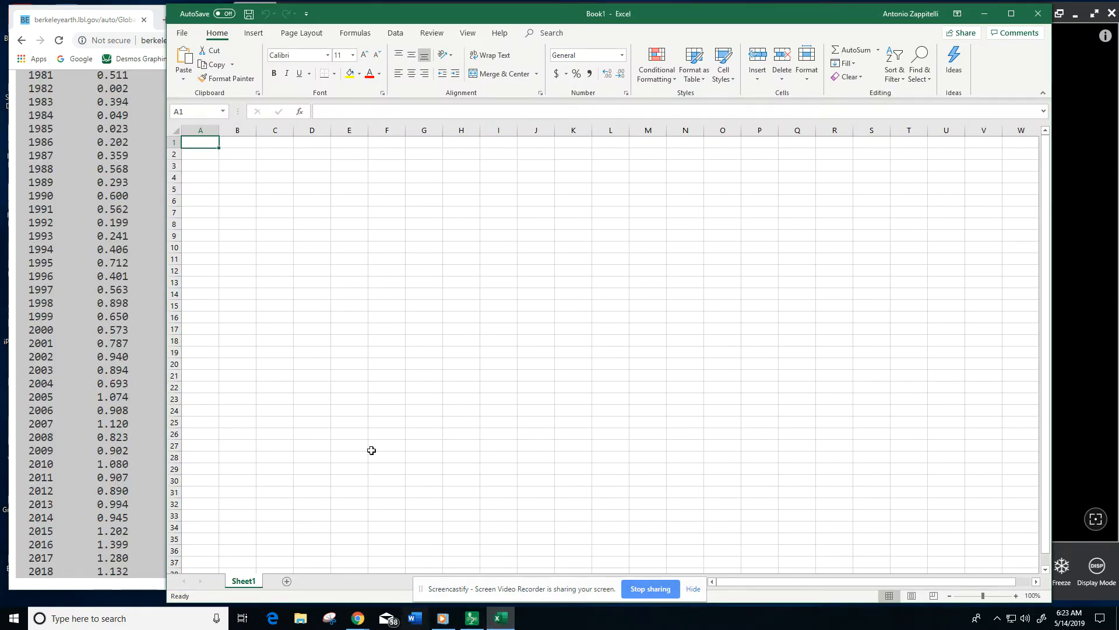
key(ctrl+v)
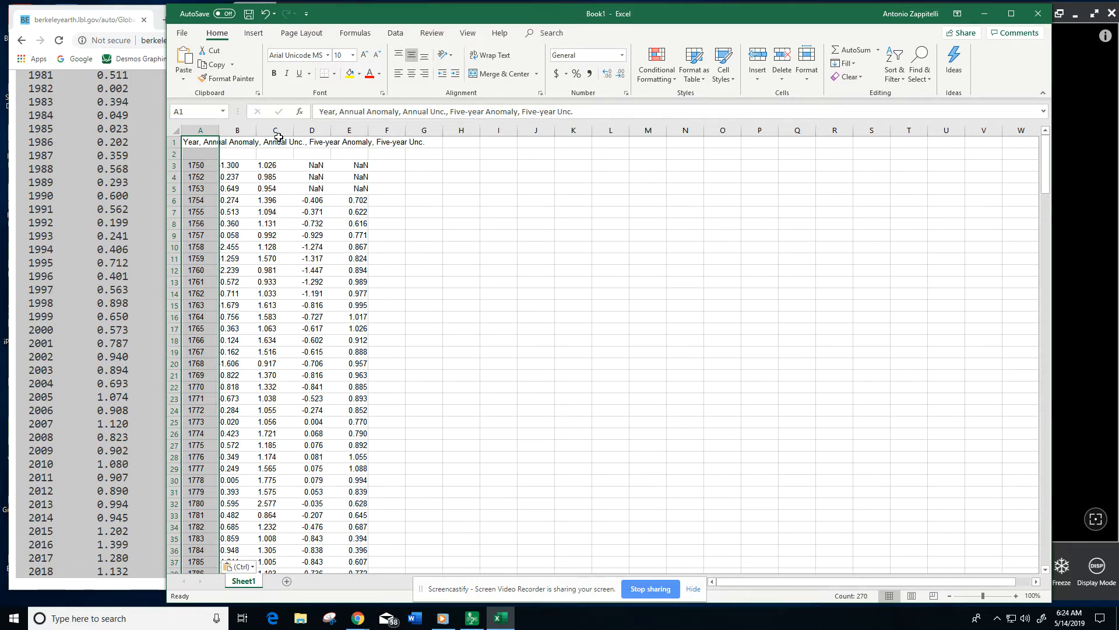
- Start the Text to Columns conversion on the pasted data in column A
click(396, 35)
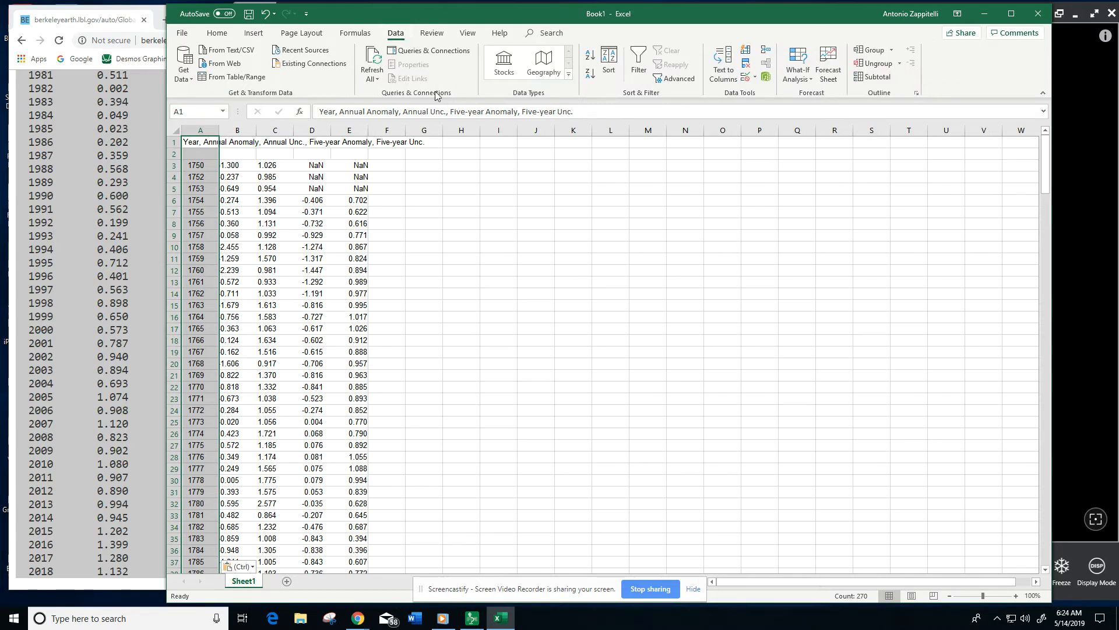
click(725, 80)
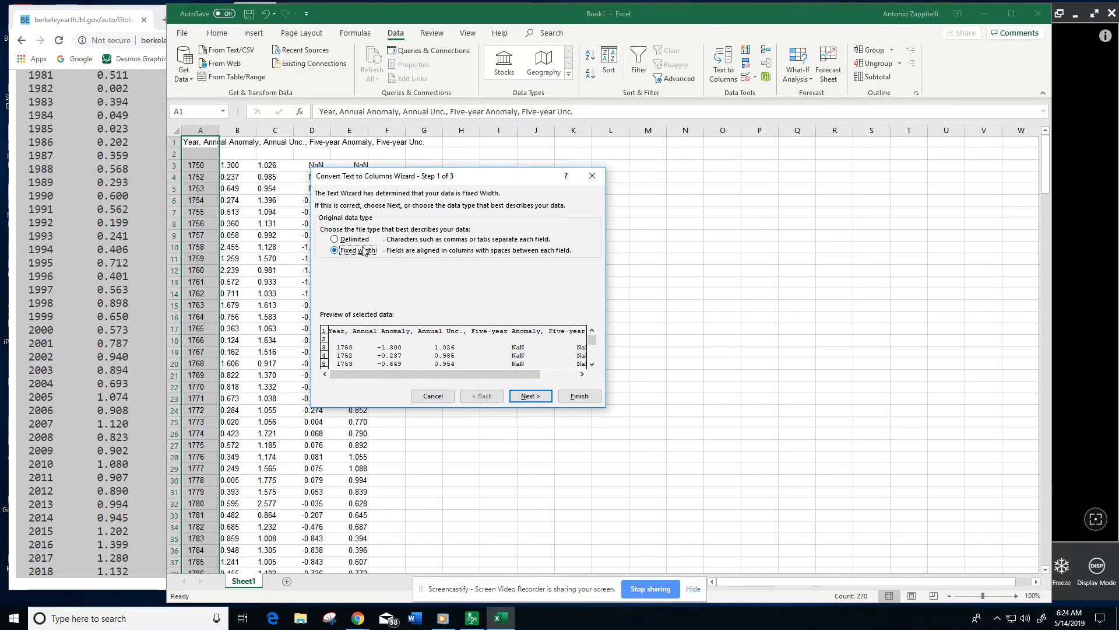
click(336, 239)
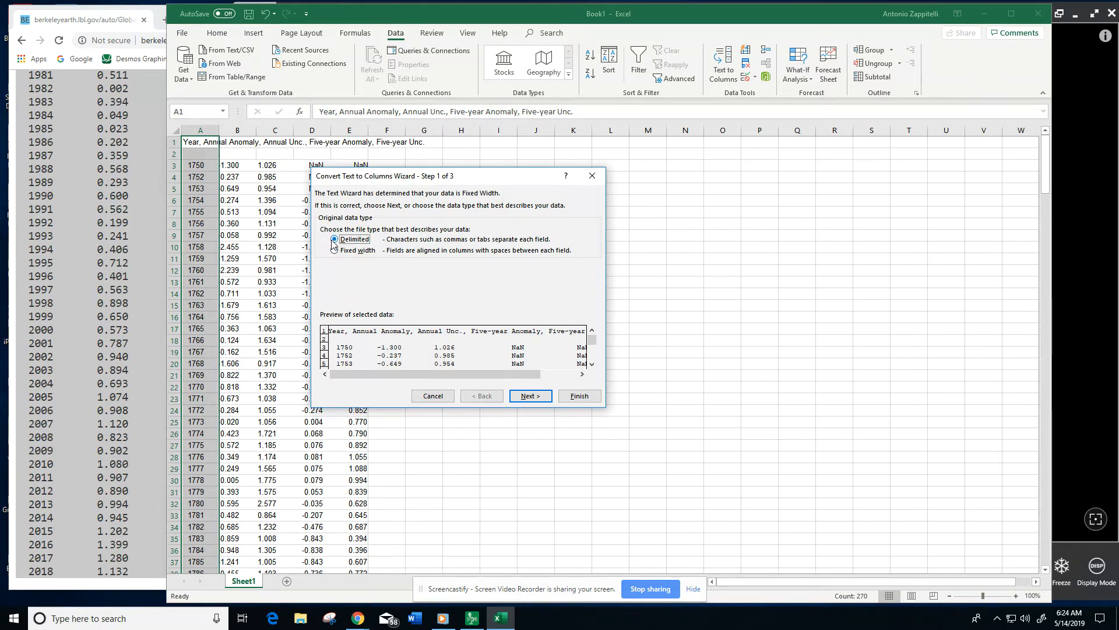
click(530, 396)
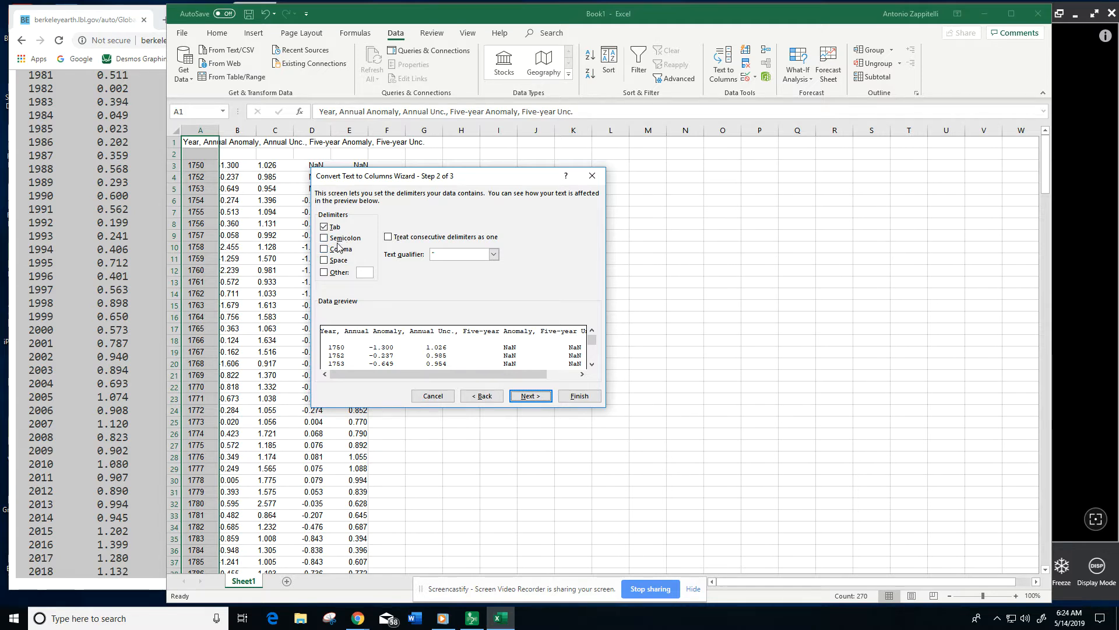
click(483, 397)
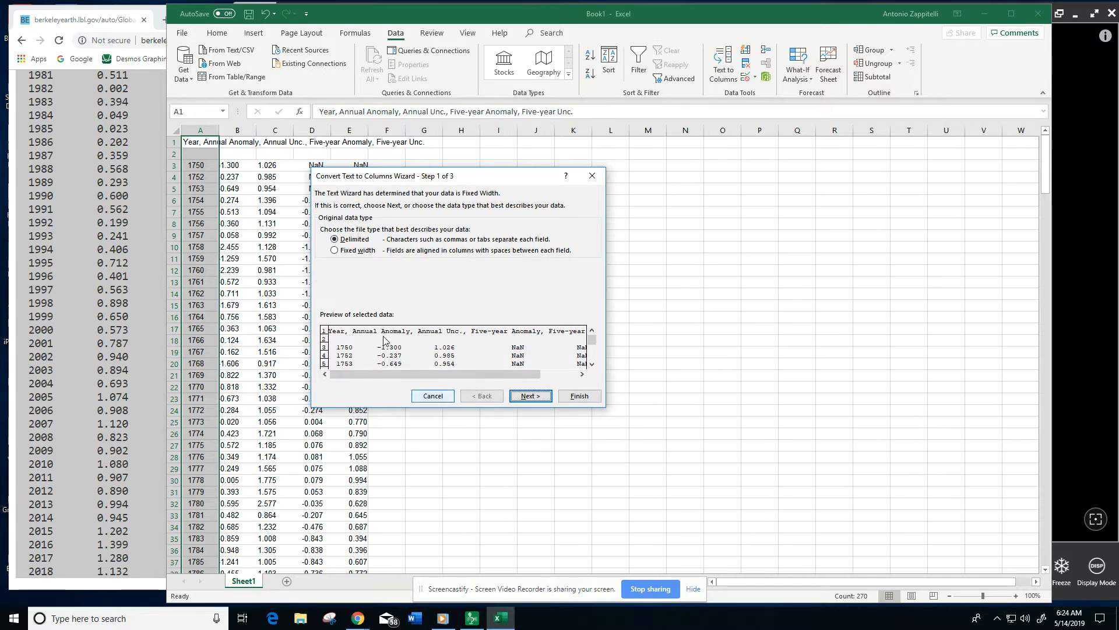
- Split the pasted text into separate columns as fixed-width data, using the suggested breaks, General format and destination $A$1
click(335, 252)
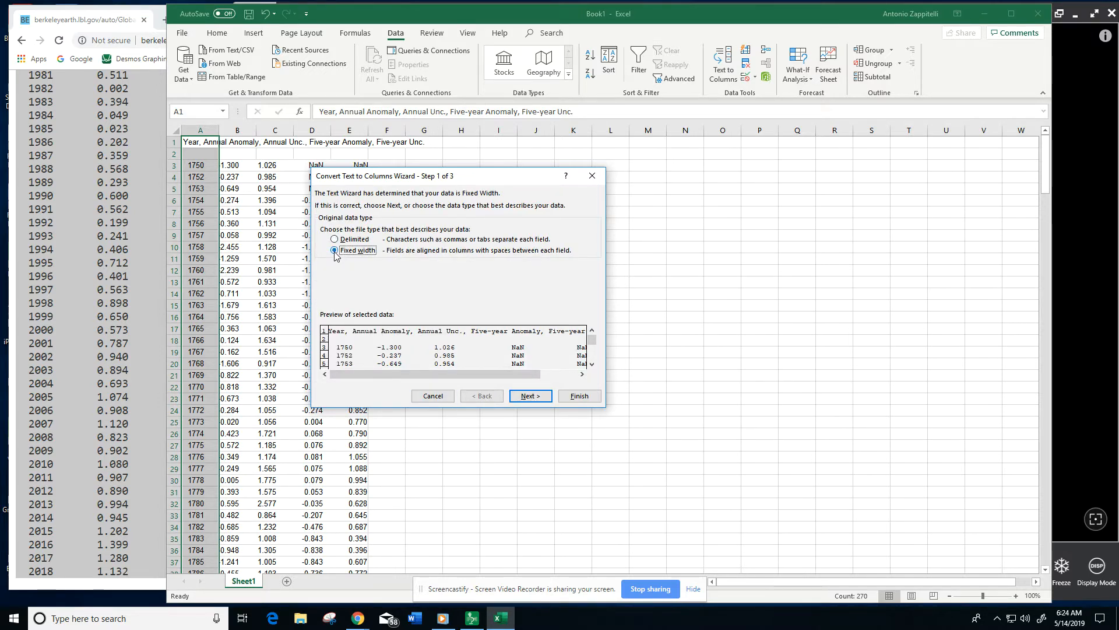
click(526, 397)
click(526, 397)
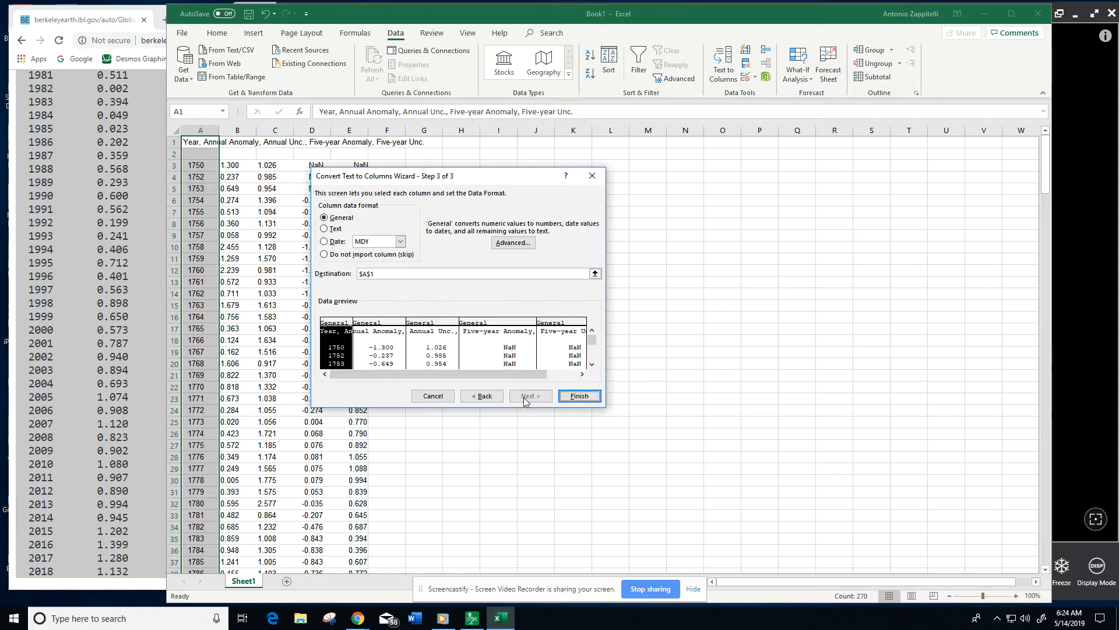
click(580, 396)
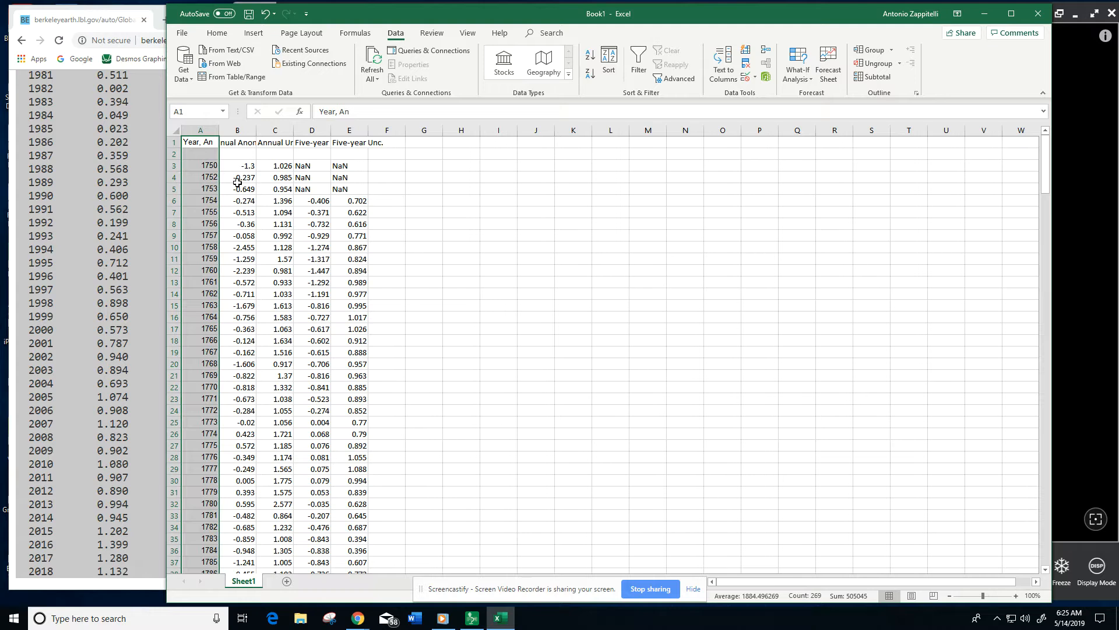
- Insert a markers-only scatter chart of the year and annual anomaly columns, position it over the data and enlarge it to about row 33
ctrl+click(238, 129)
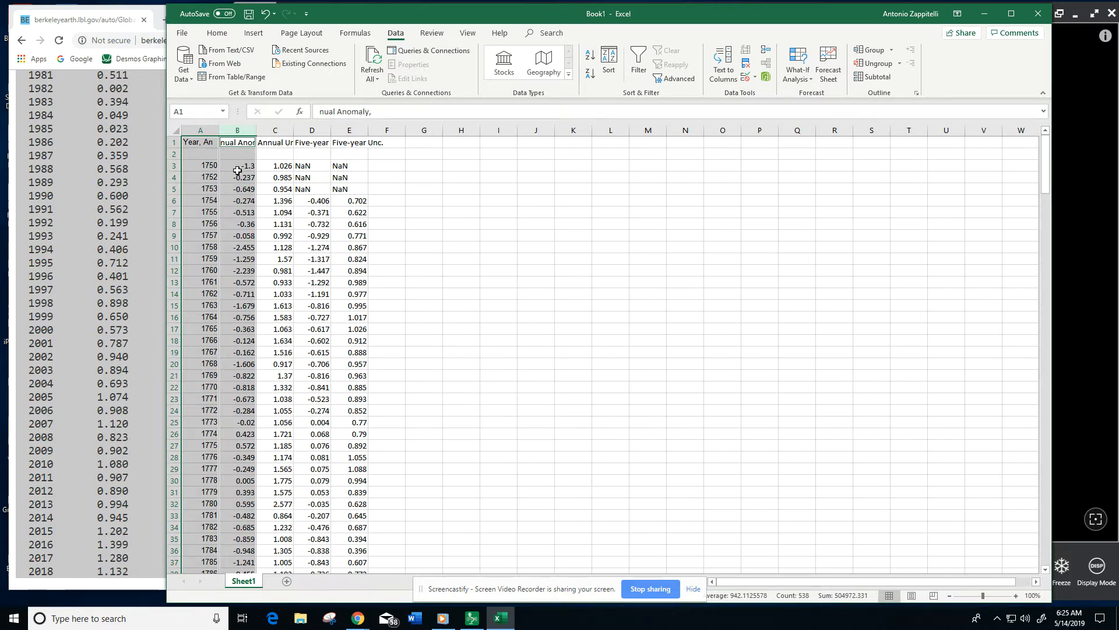
click(253, 35)
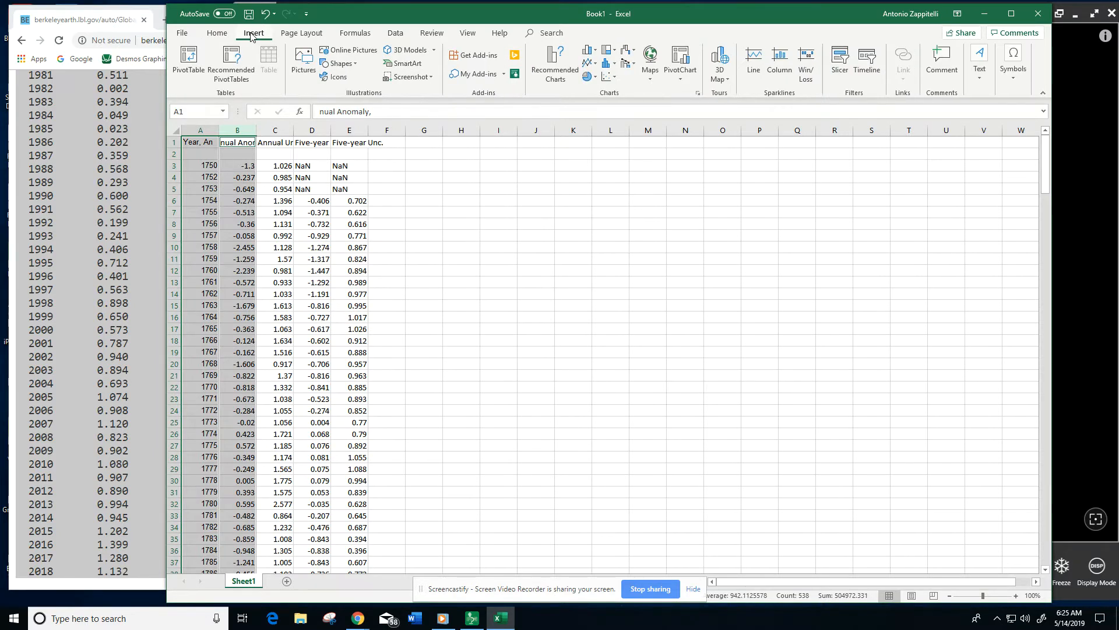
click(615, 78)
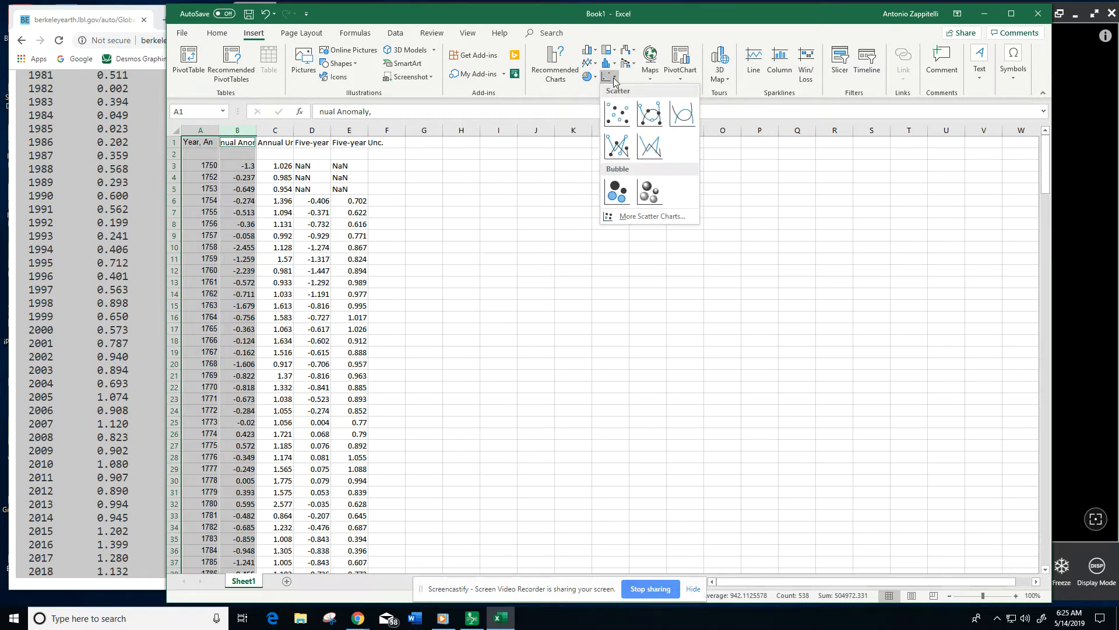
click(618, 113)
drag(548, 282, 270, 174)
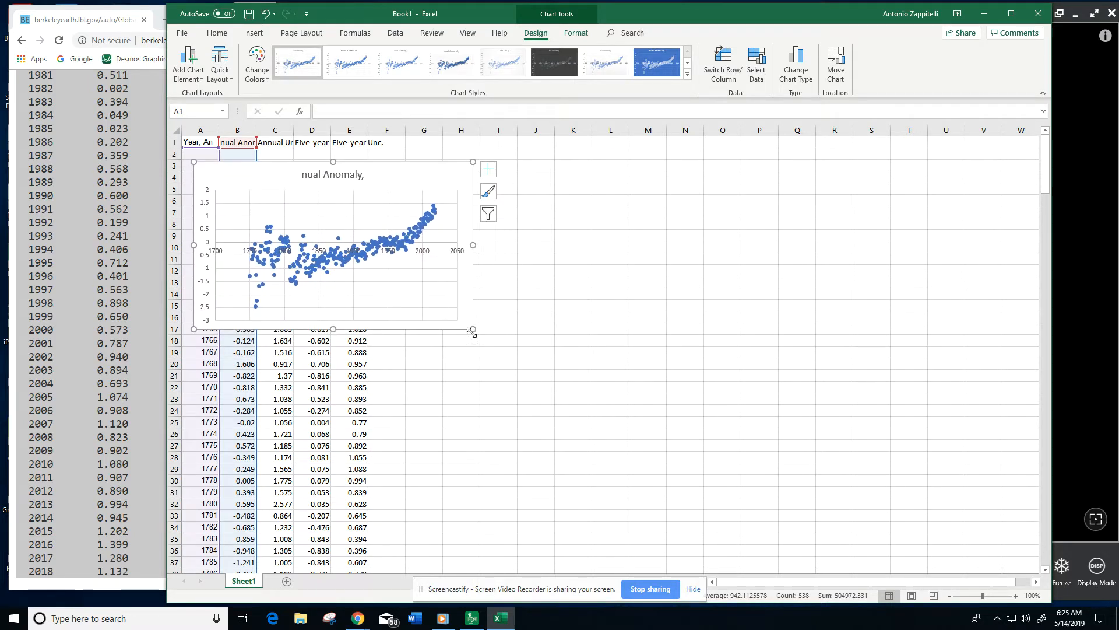
drag(473, 329, 653, 525)
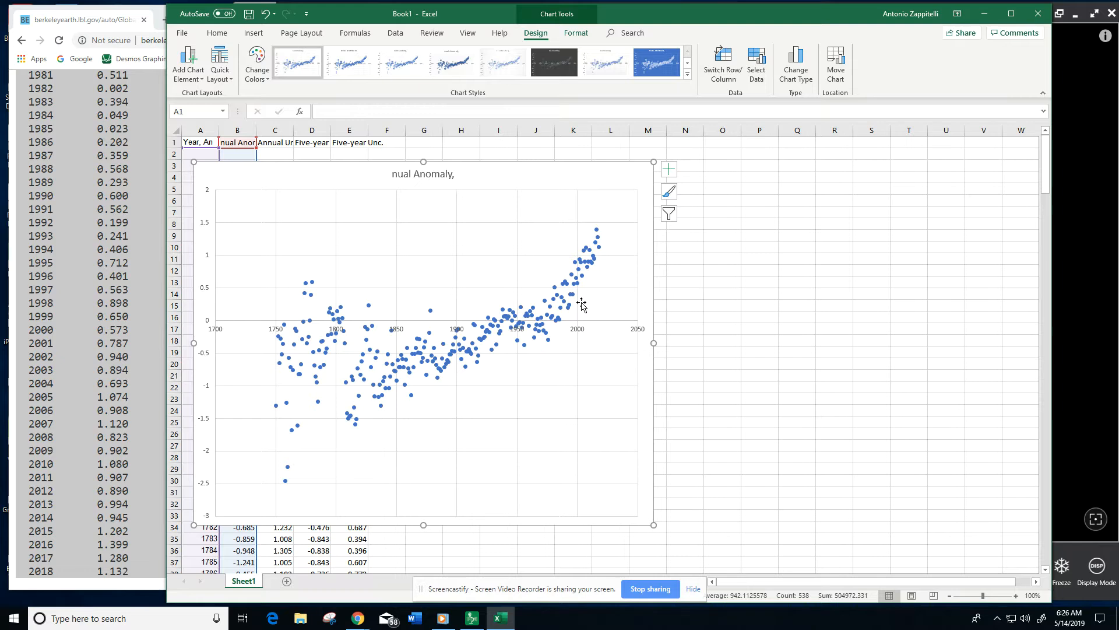
- Cut the annual anomaly scatter chart from the sheet and deselect the data columns
right_click(321, 177)
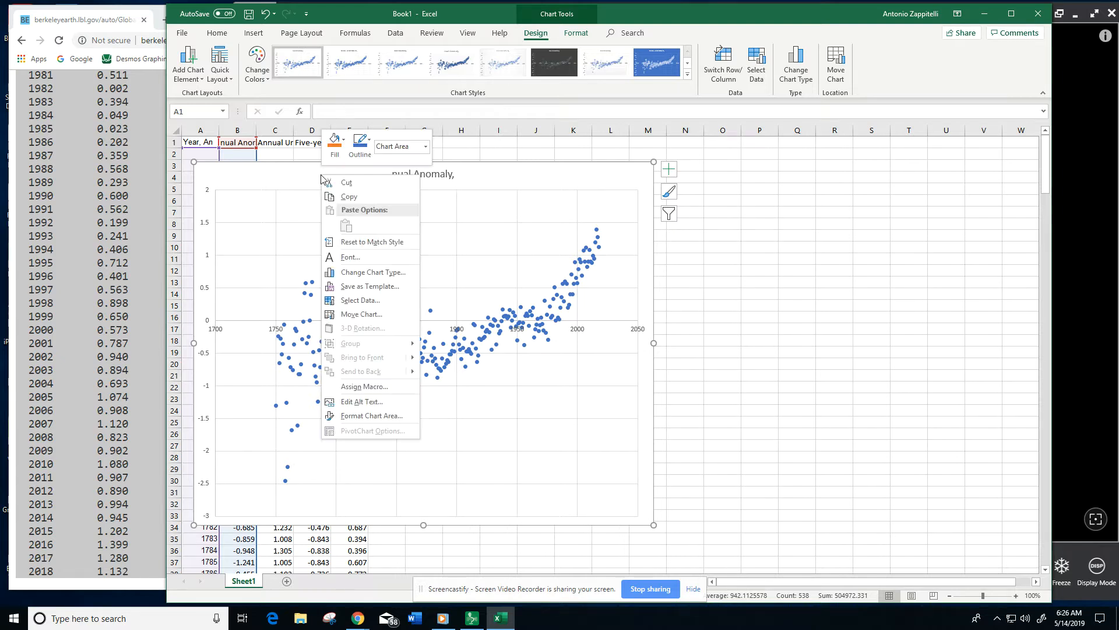
click(346, 182)
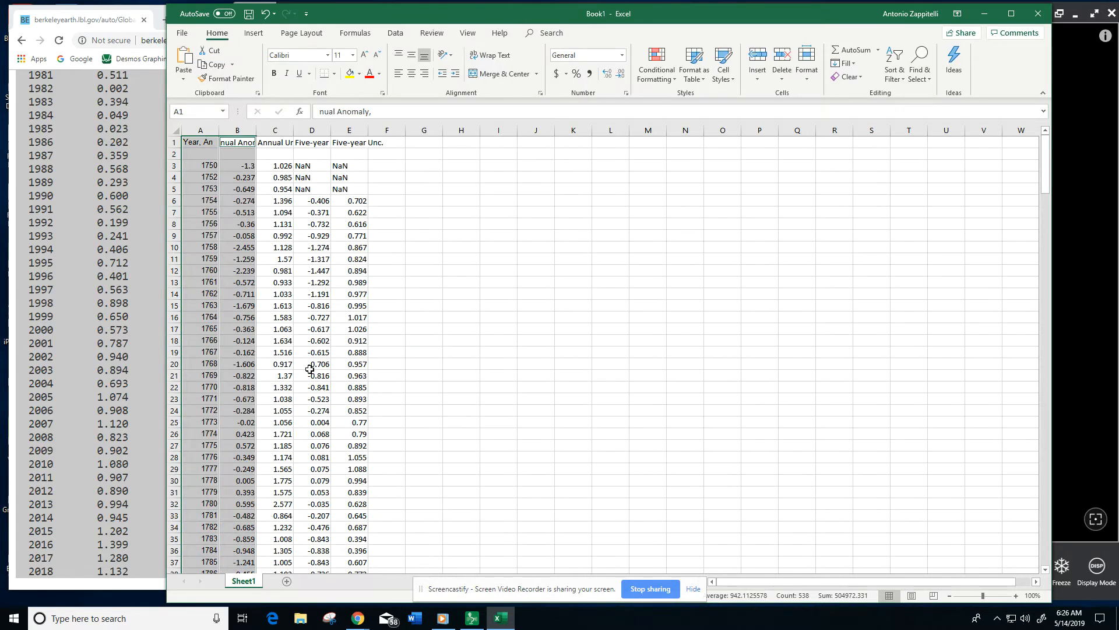
click(460, 348)
scroll(230, 449, down, 14)
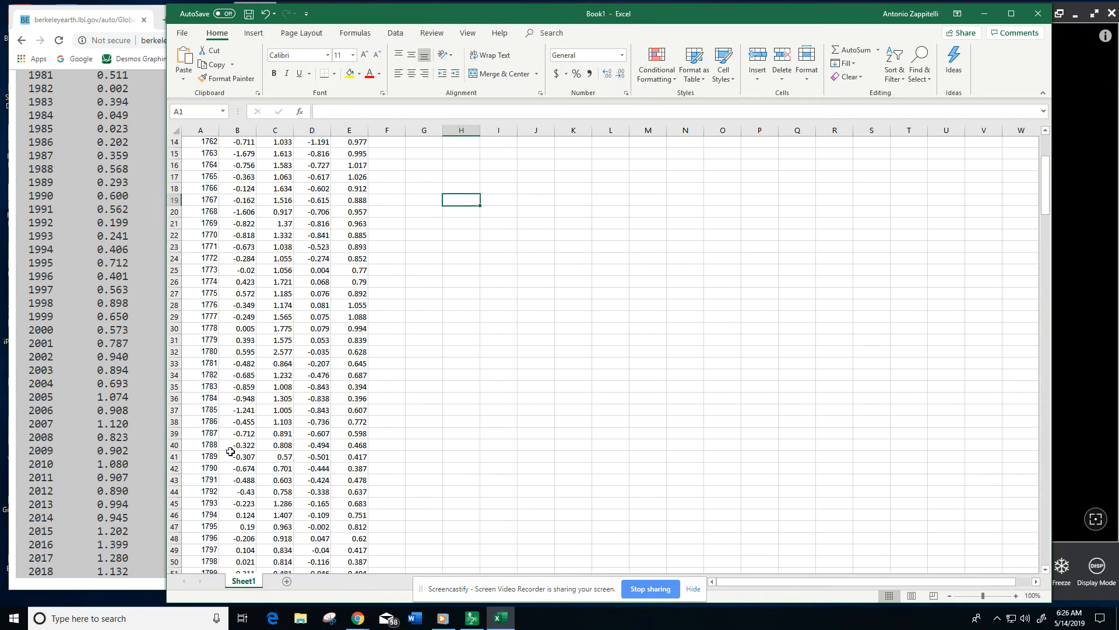
- Insert a markers-only scatter chart of year against annual anomaly for 1840 to 2018, position it over the data and enlarge it to about row 266
scroll(231, 460, down, 3)
scroll(211, 466, down, 8)
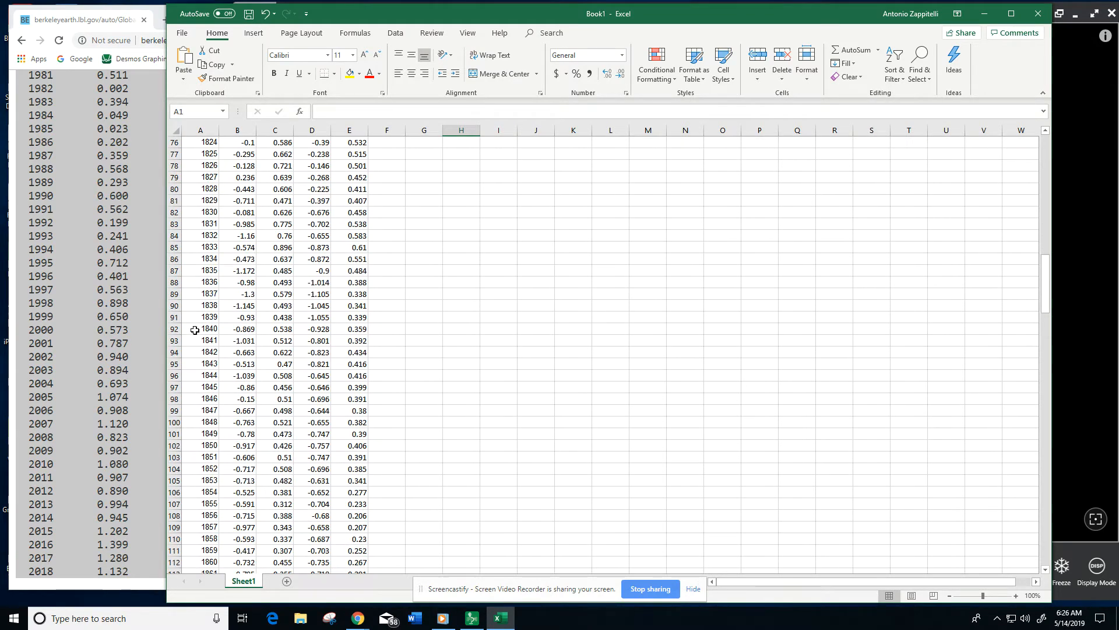
mouse_move(195, 330)
mouse_down()
mouse_move(239, 330)
mouse_move(242, 345)
mouse_move(247, 626)
mouse_move(243, 551)
mouse_up()
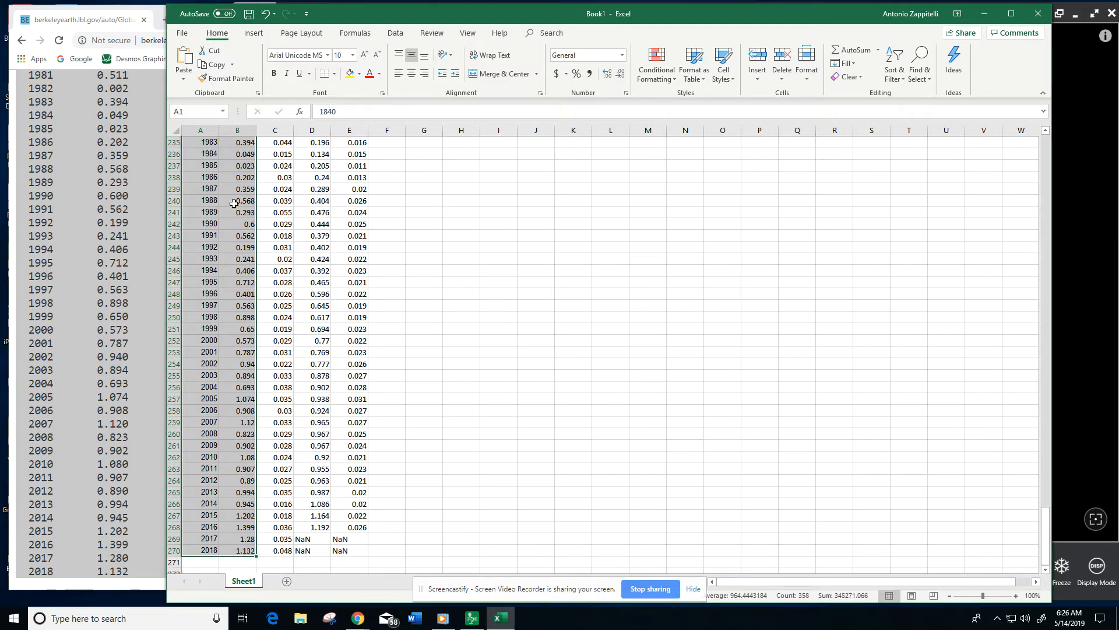
click(254, 33)
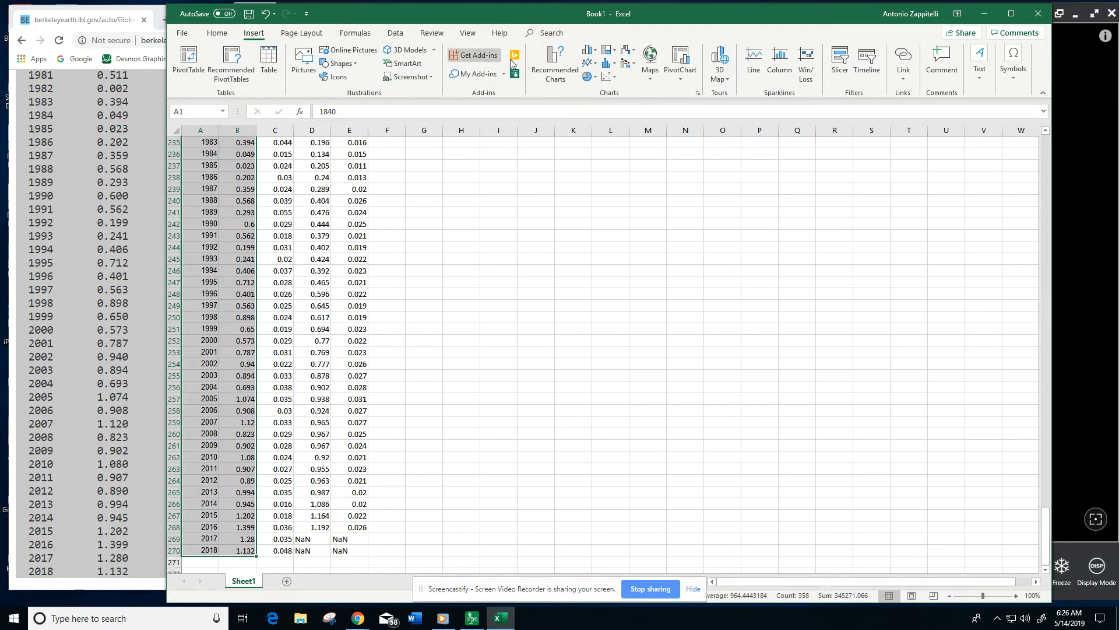
click(612, 82)
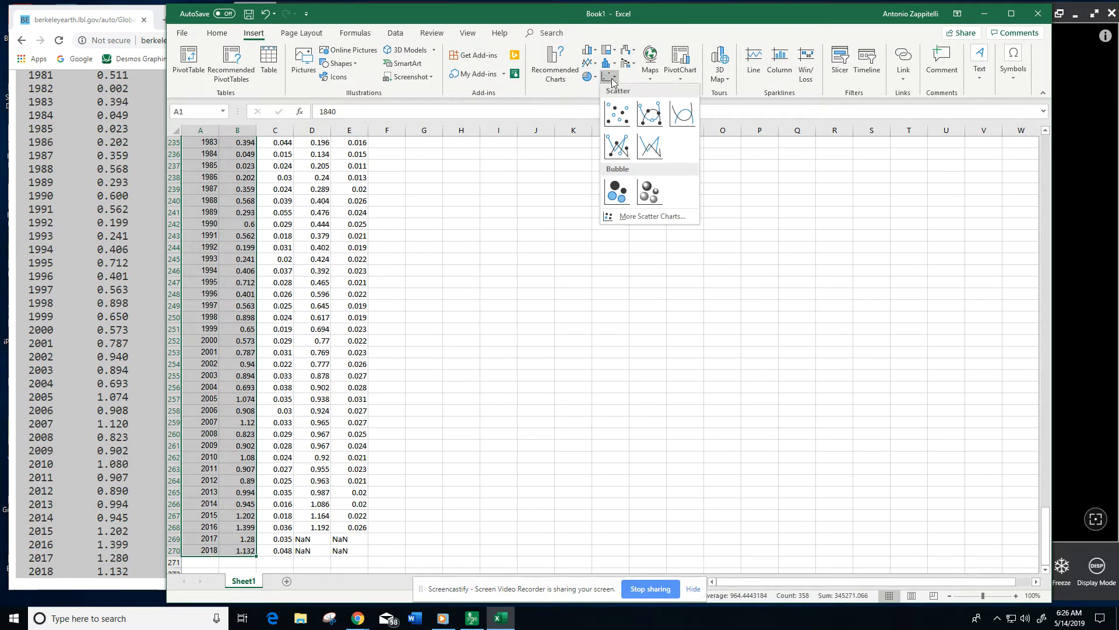
click(615, 114)
drag(557, 287, 285, 158)
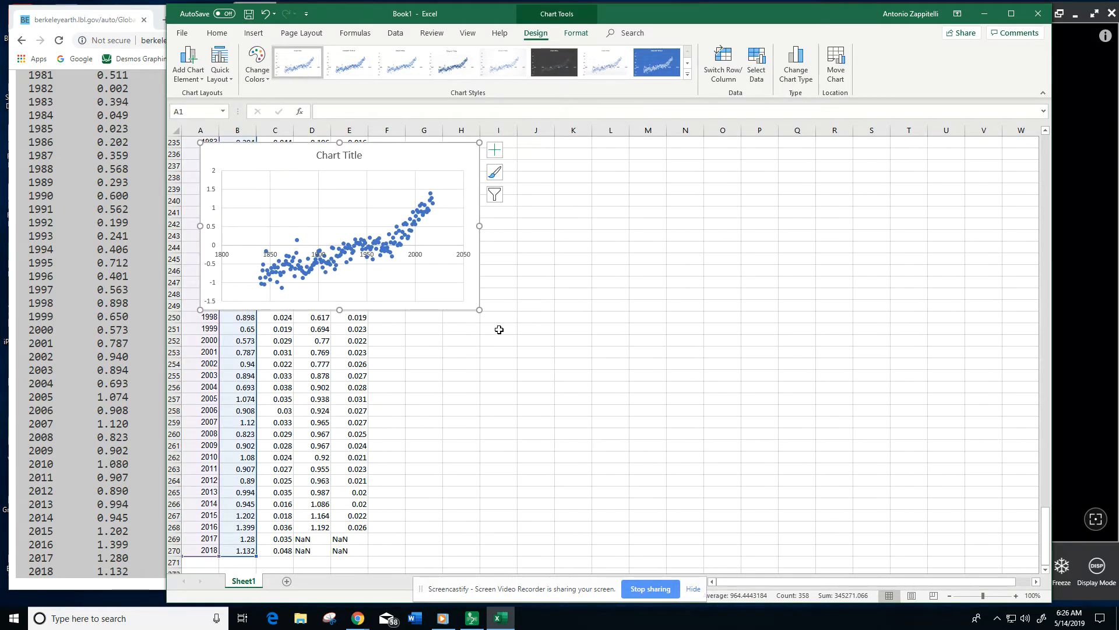
drag(479, 310, 648, 505)
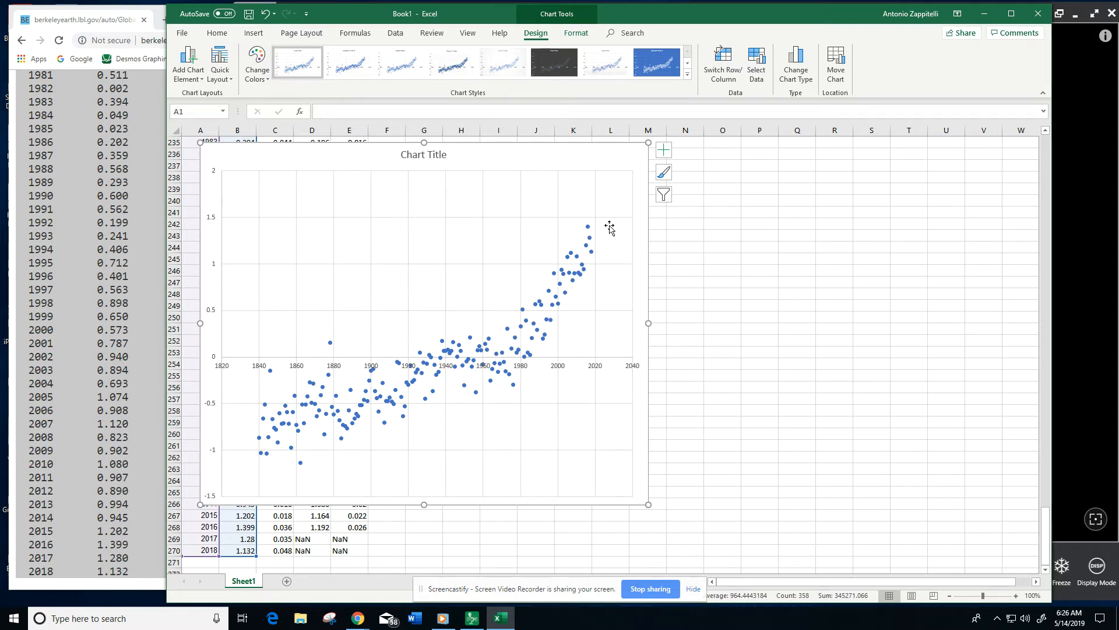
- Add a linear trendline to the anomaly series and display its equation and R-squared value on the chart
mouse_move(594, 251)
click(537, 333)
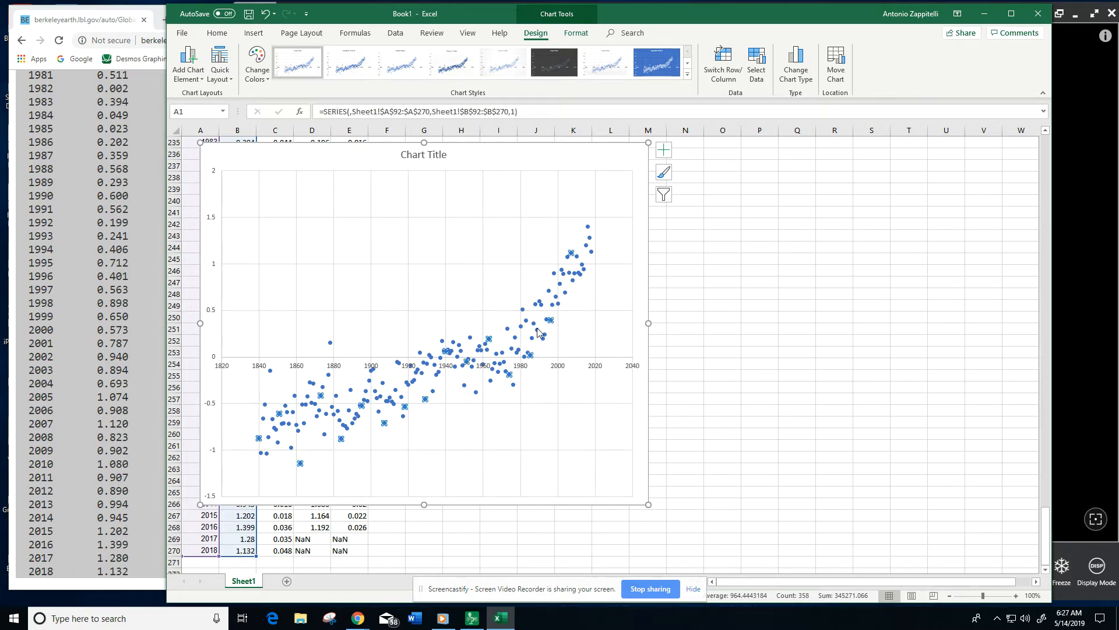
right_click(537, 332)
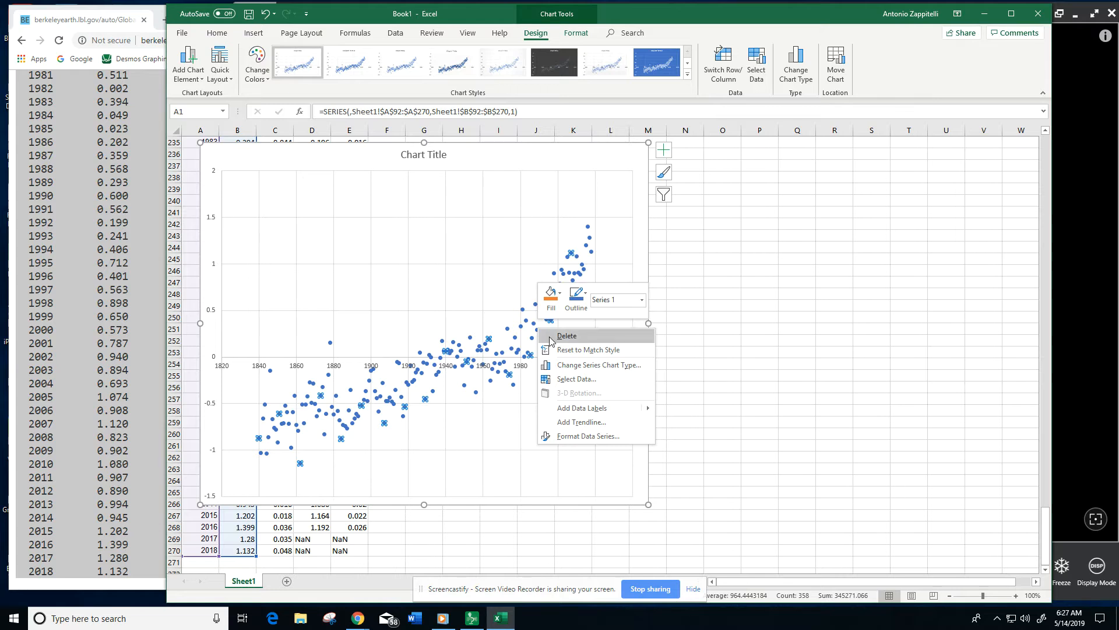
click(587, 427)
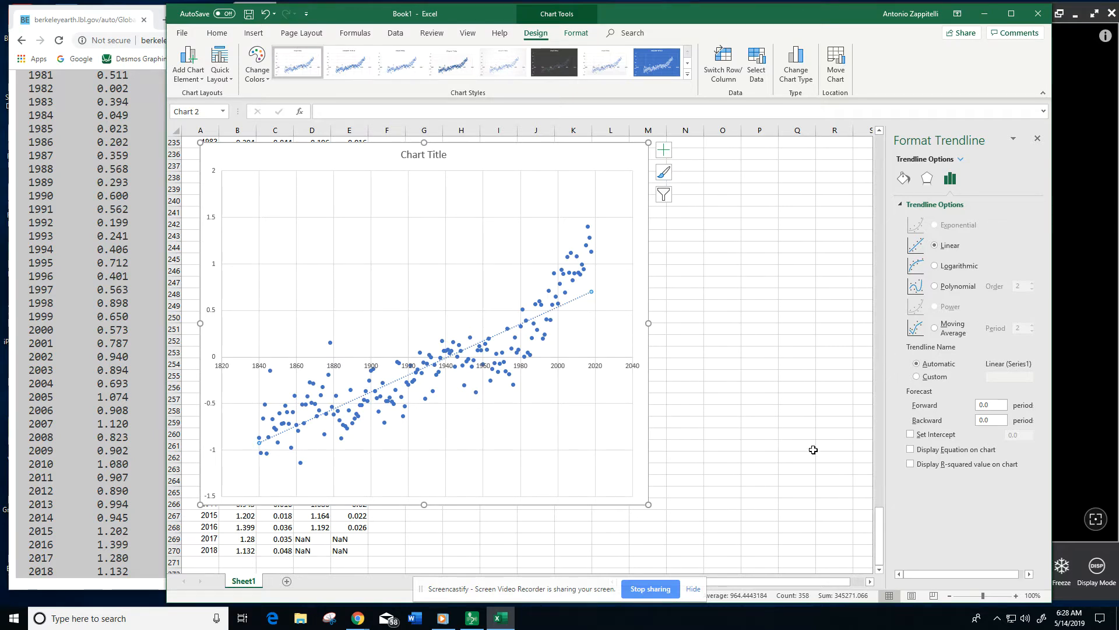
click(910, 450)
- Set the trendline label's font size to 24 and place it in the empty upper-left area of the plot
drag(543, 294, 257, 195)
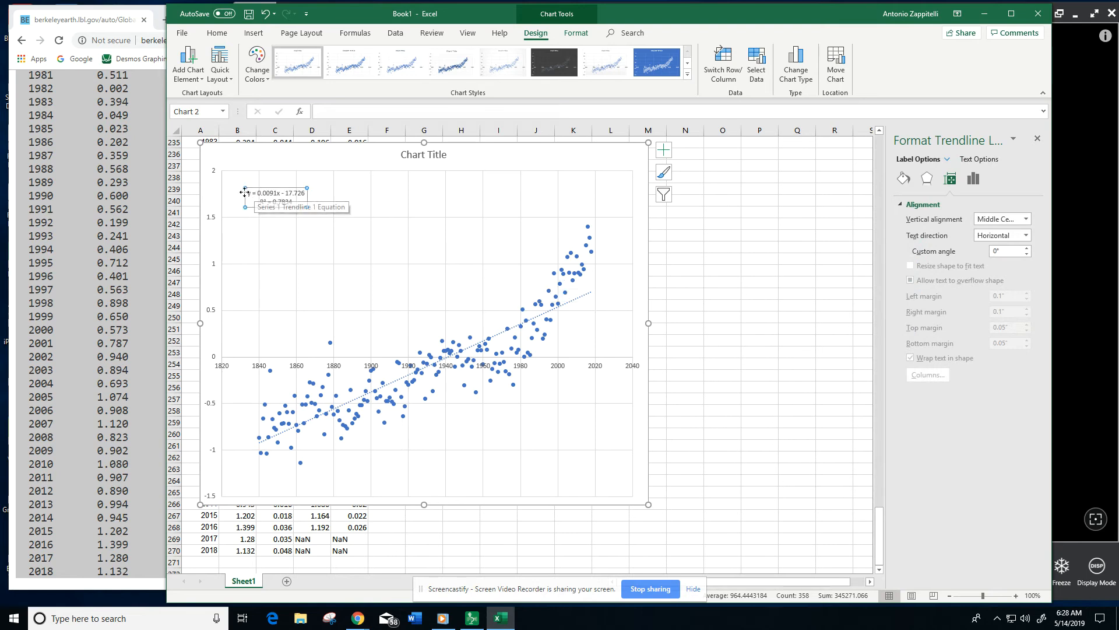
drag(249, 193, 294, 204)
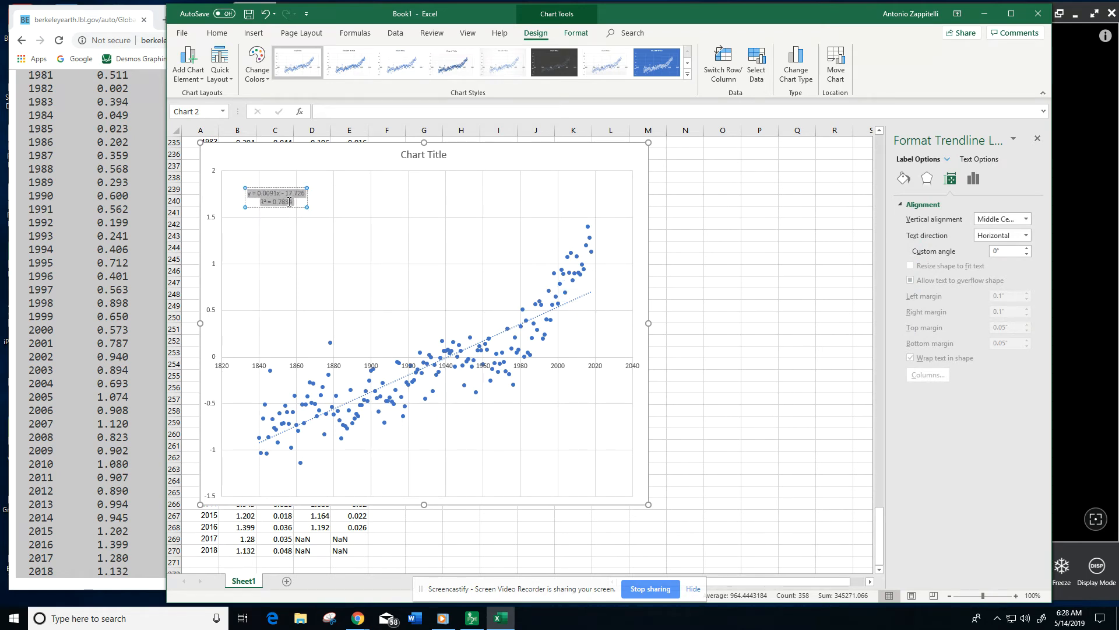
click(352, 169)
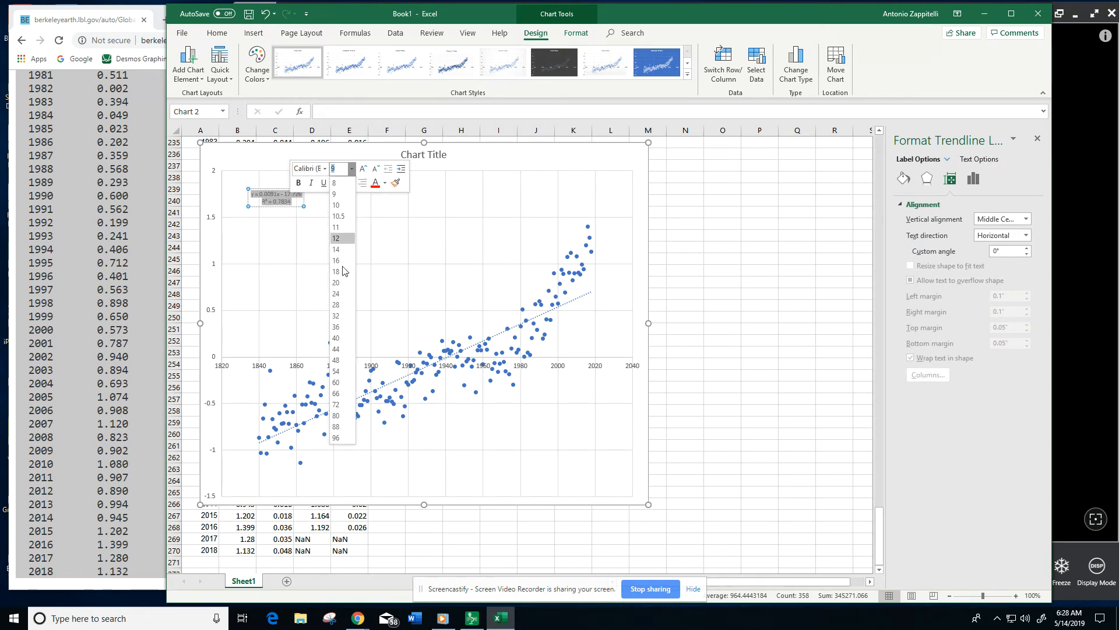
click(342, 297)
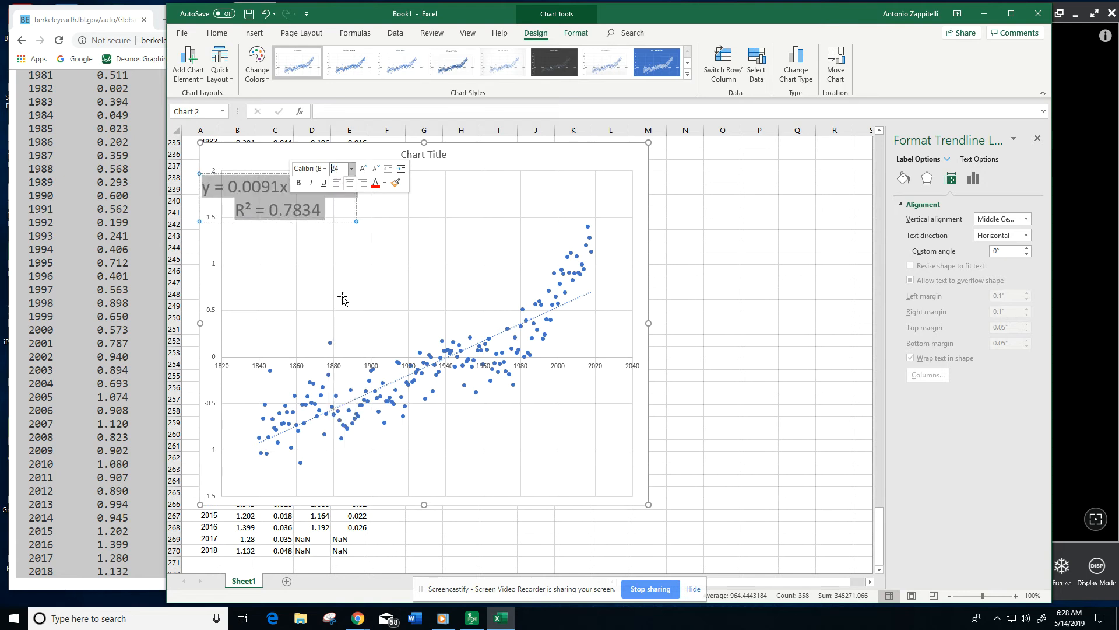
click(371, 263)
drag(281, 189, 318, 191)
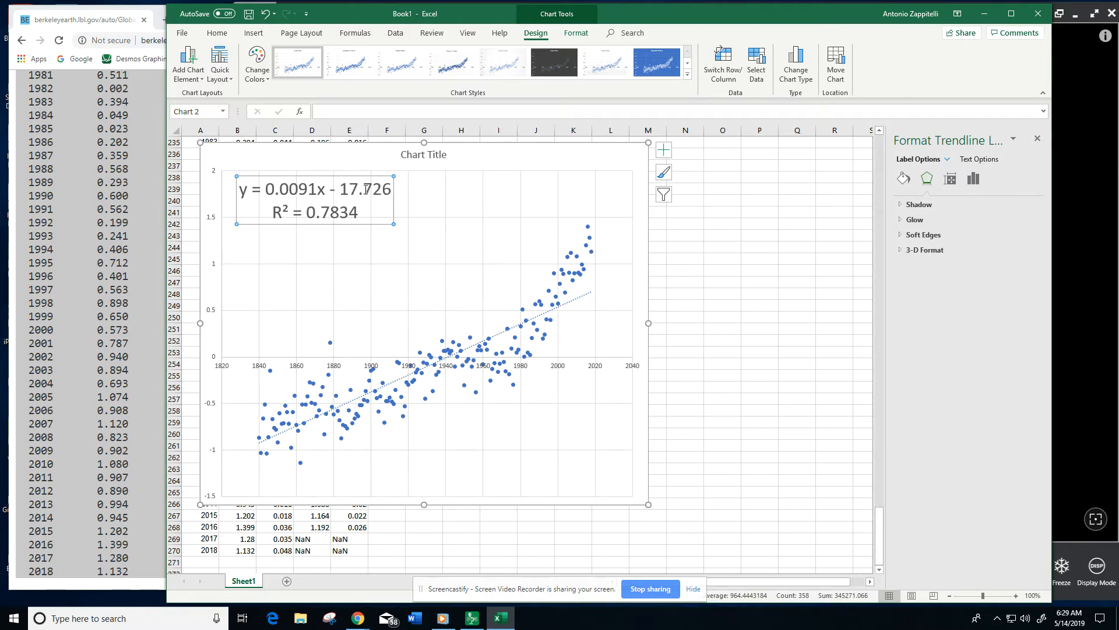
- Change the trendline from linear to a polynomial of order 2
right_click(366, 190)
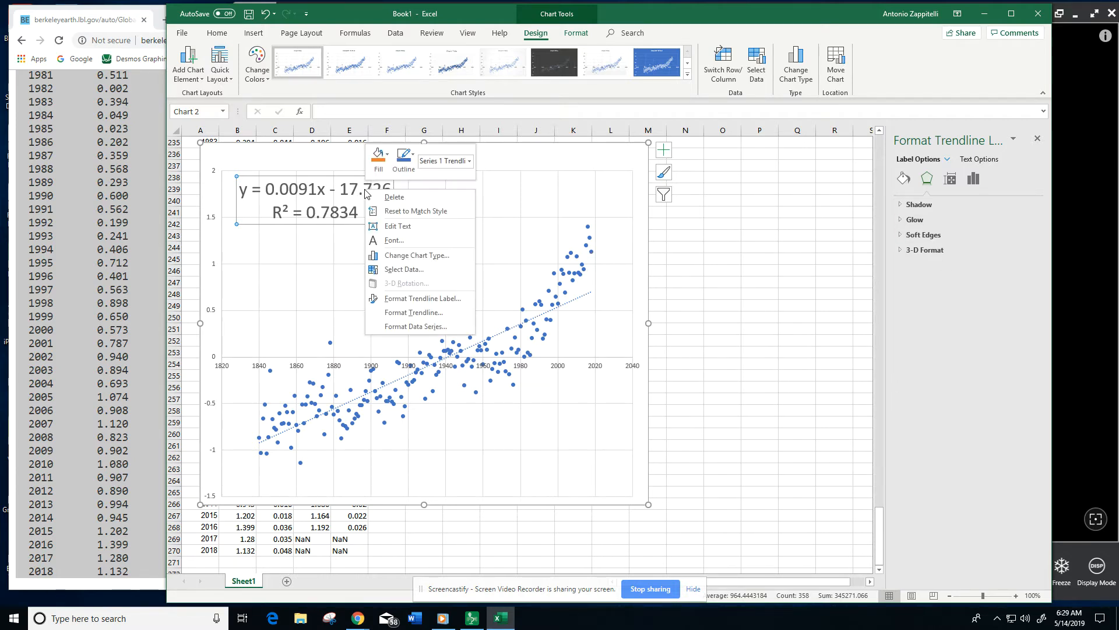
click(413, 313)
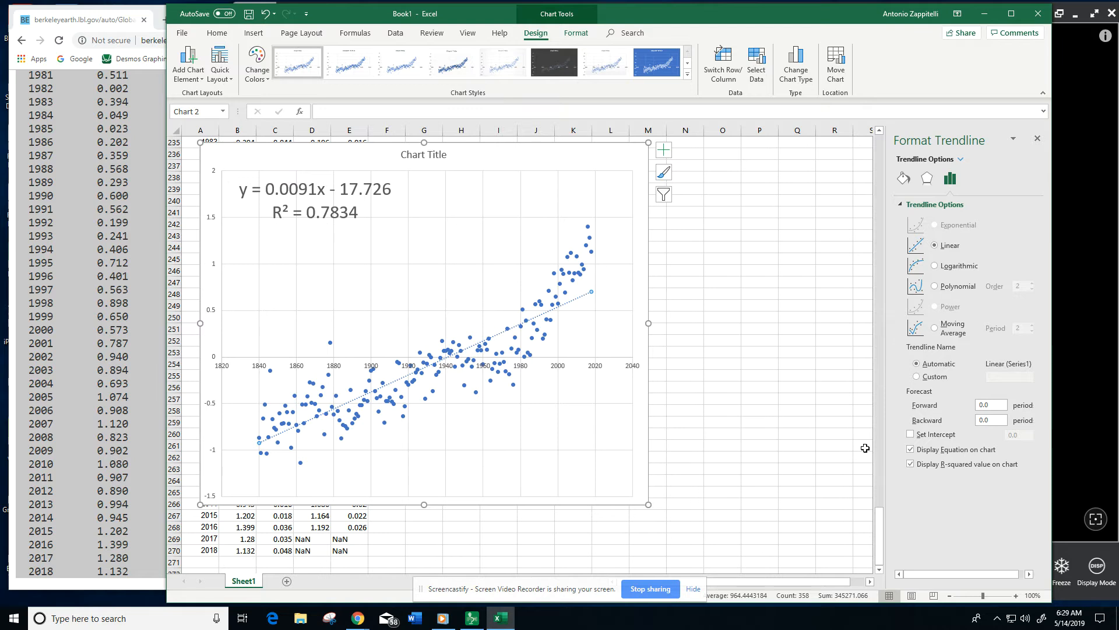
click(935, 286)
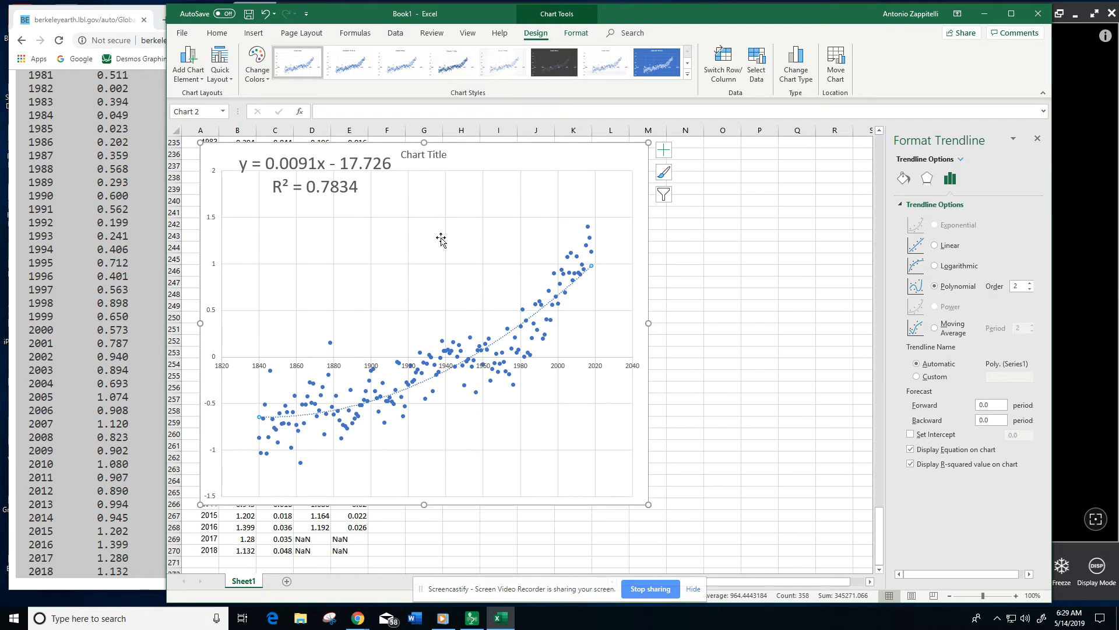
- Delete the outdated linear equation and R-squared label from the chart
click(320, 186)
drag(320, 186, 345, 229)
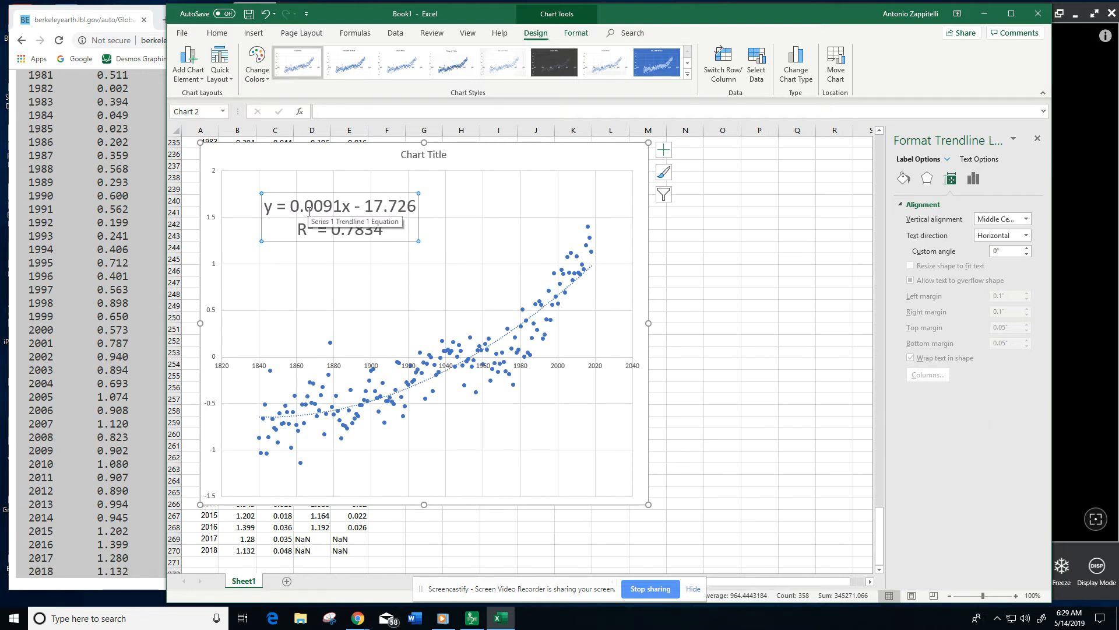
right_click(326, 206)
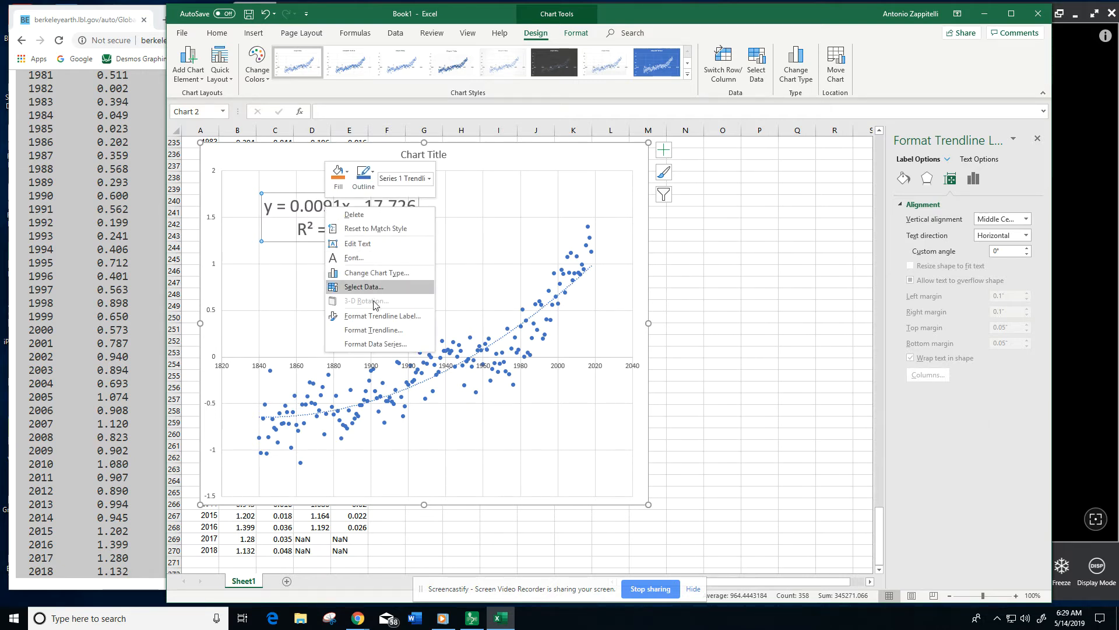
click(382, 330)
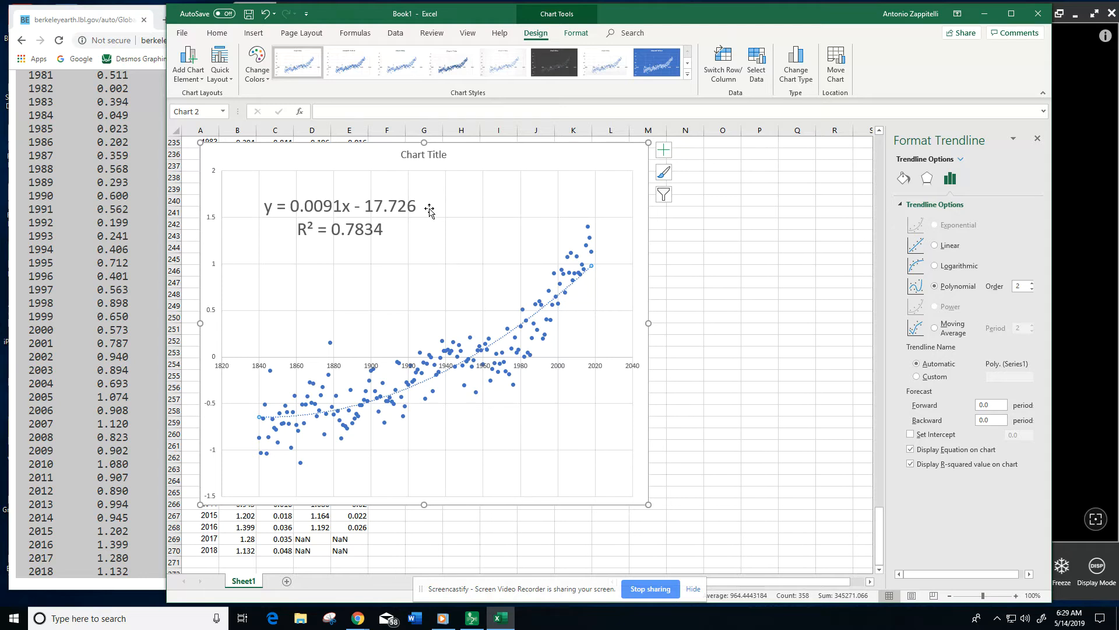
click(390, 212)
right_click(390, 212)
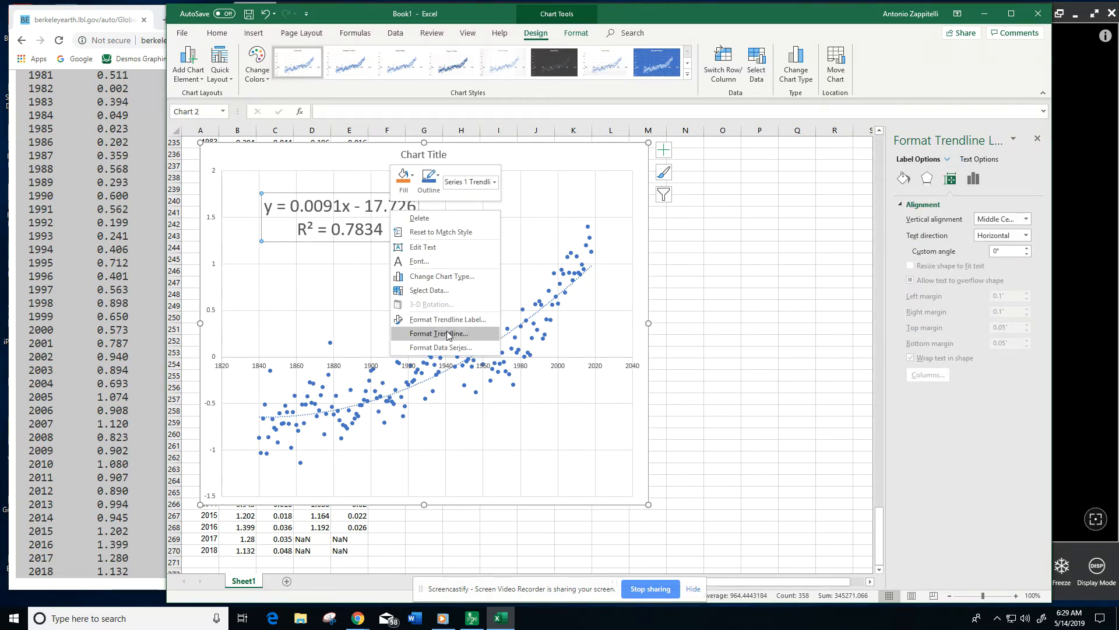
click(421, 220)
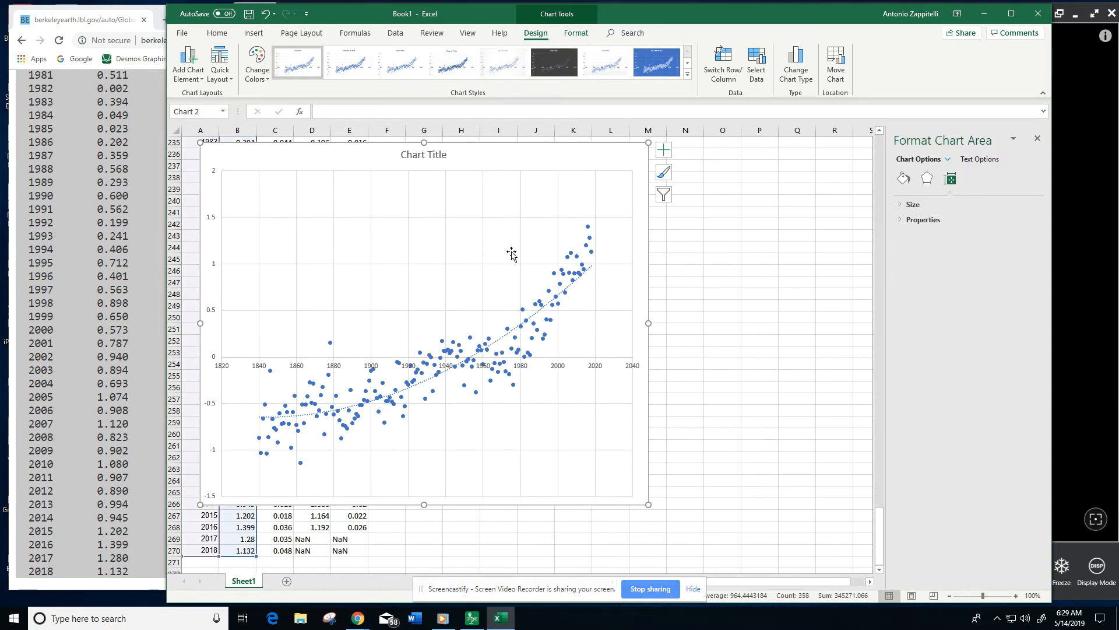
- Display the polynomial trendline's equation and R-squared value on the chart and position the label clear of the data in the upper plot area
right_click(550, 305)
click(601, 384)
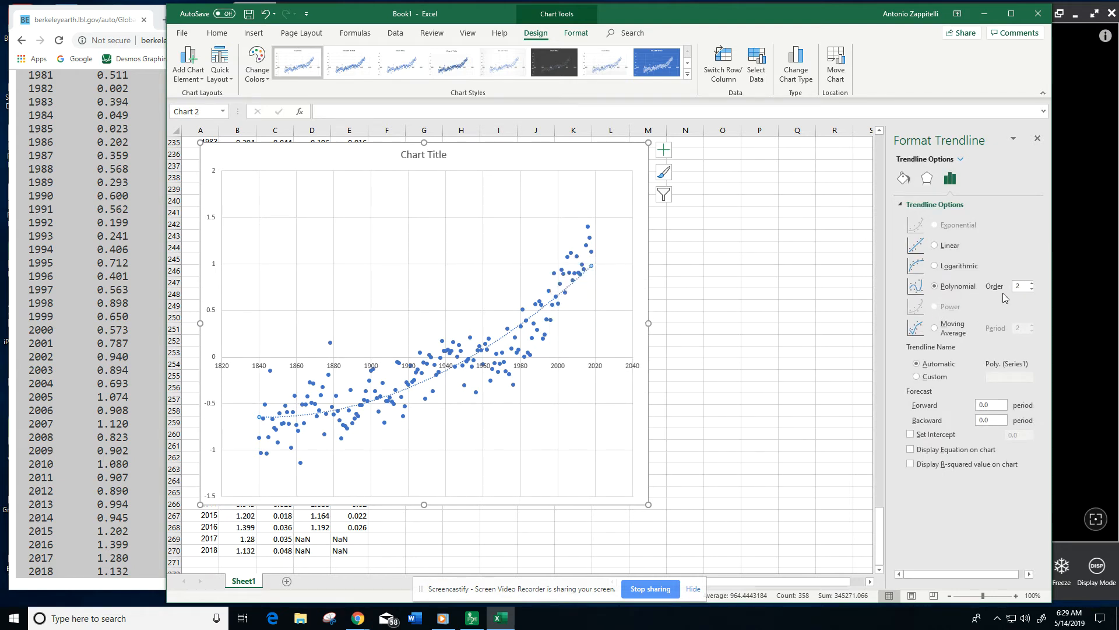
click(911, 451)
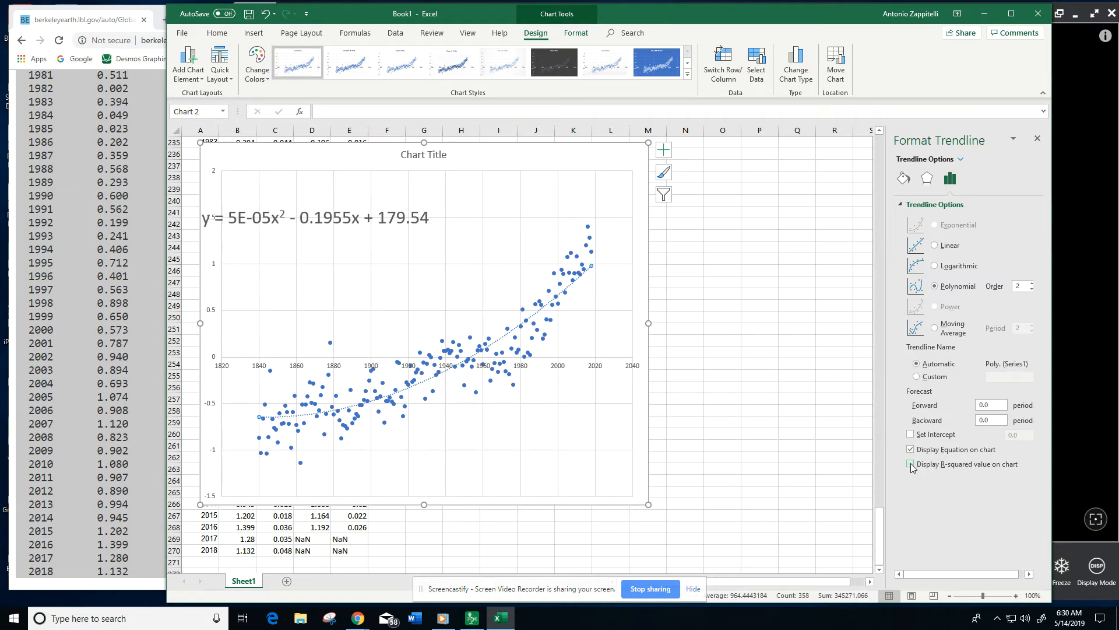
click(911, 464)
drag(321, 201, 370, 183)
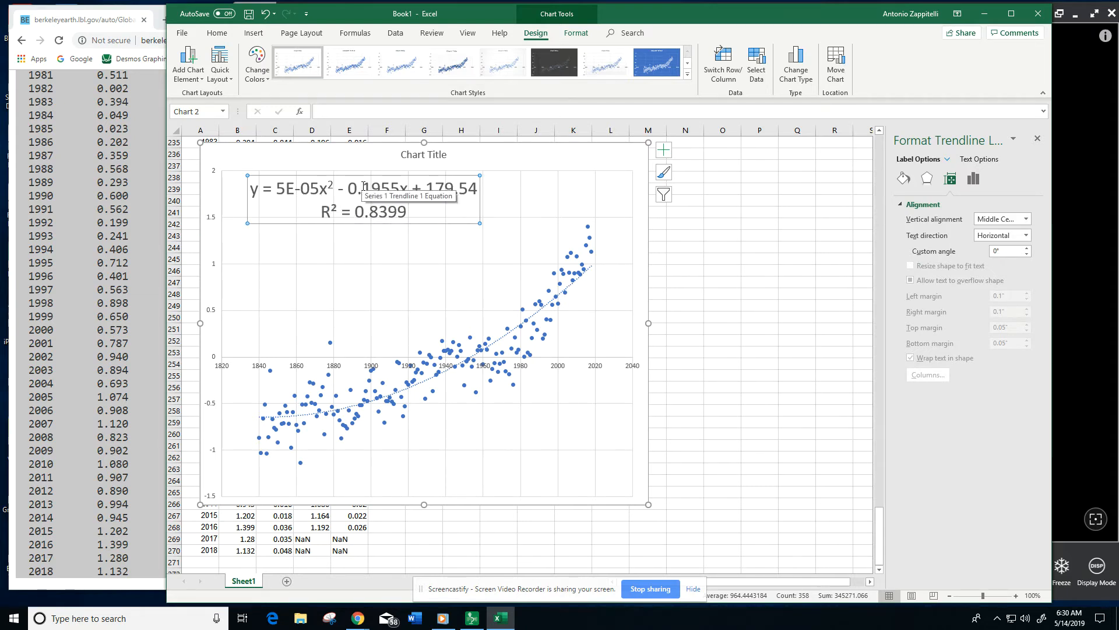
drag(364, 178, 363, 198)
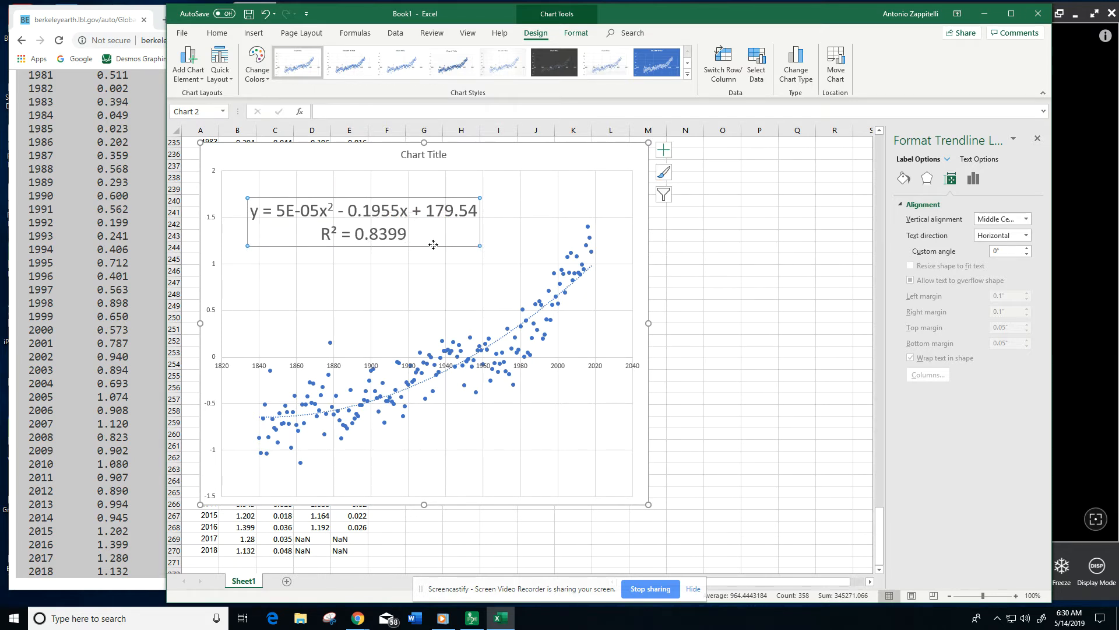
- Set the polynomial trendline's order to 3
right_click(394, 212)
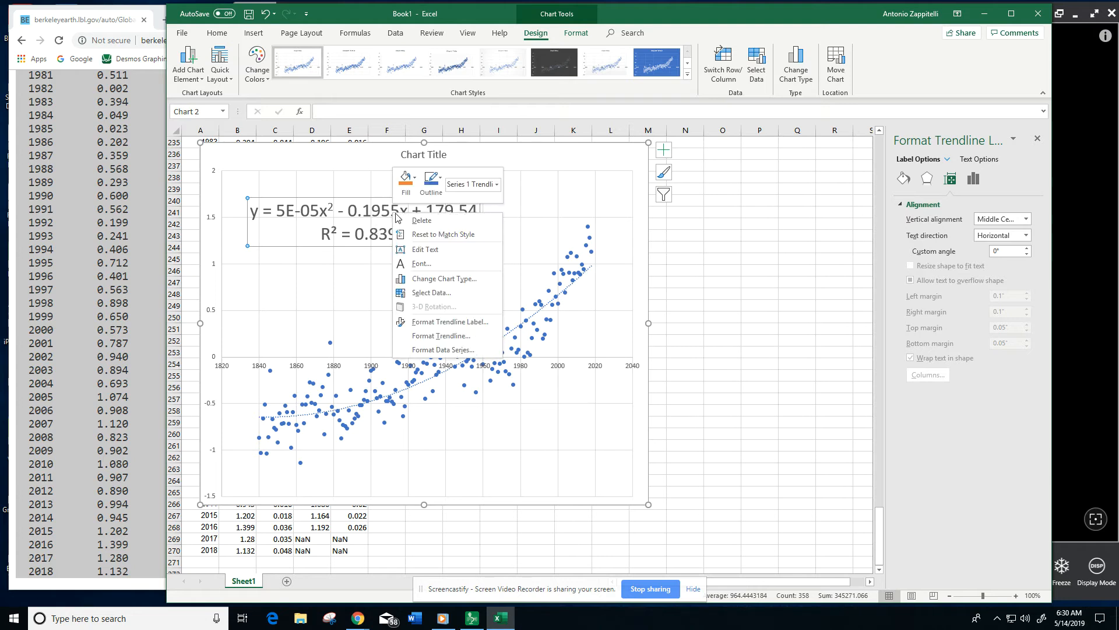
click(447, 339)
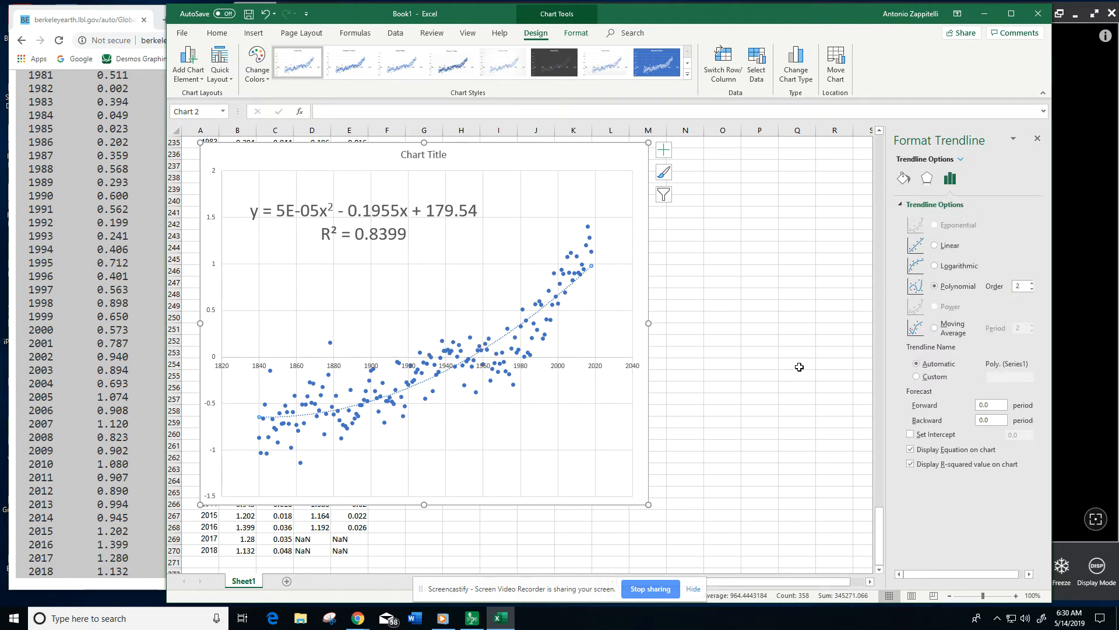
click(1030, 283)
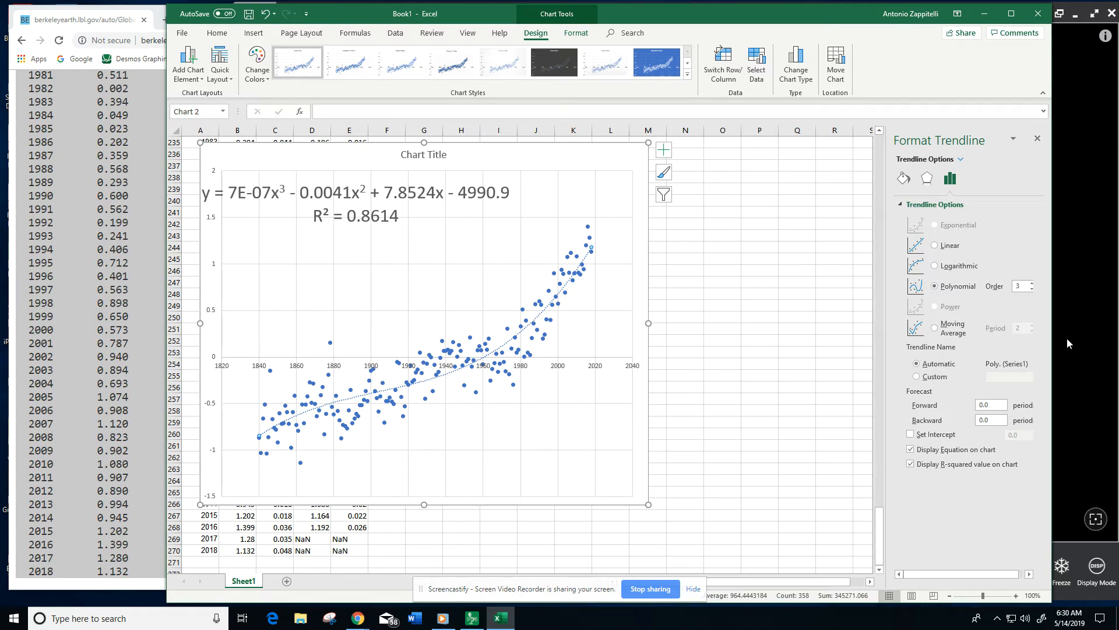
click(1031, 284)
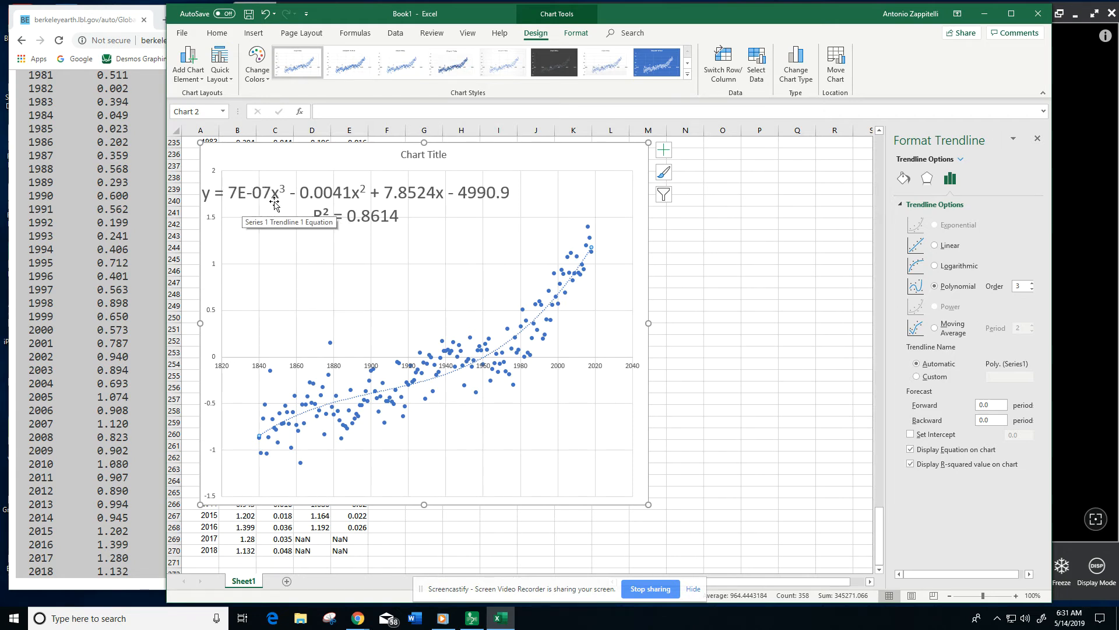
- Switch to IPEVO Presenter to view the handwritten explanation of the scientific notation 7E-07, and return to the Excel chart
click(1075, 394)
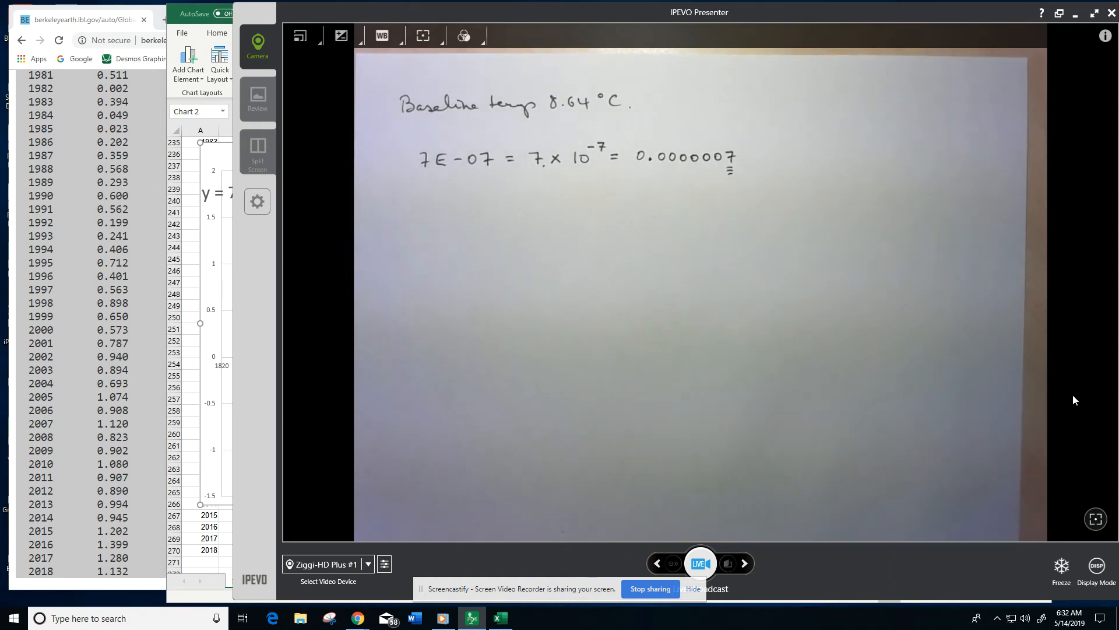
click(216, 284)
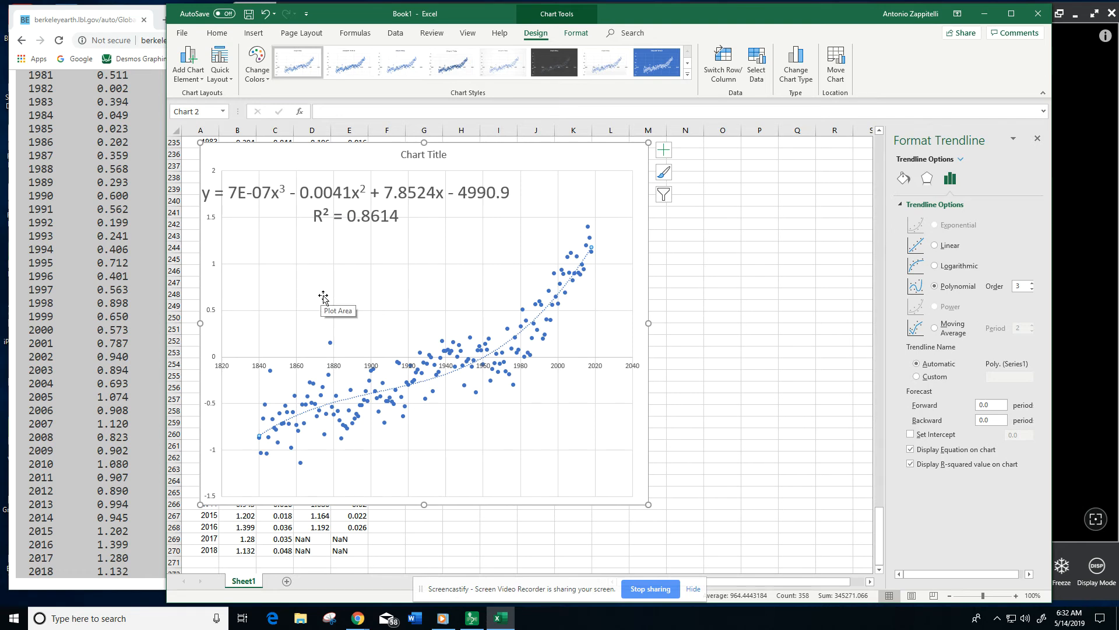
- Format the trendline equation label's numbers with the Number category and 12 decimal places
click(387, 193)
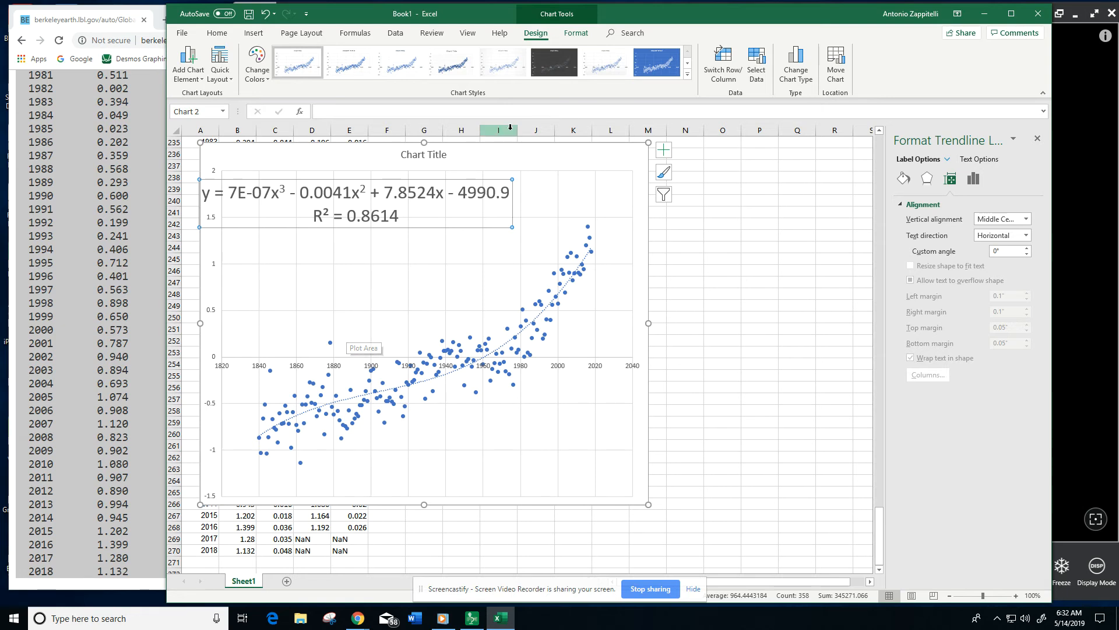
click(577, 34)
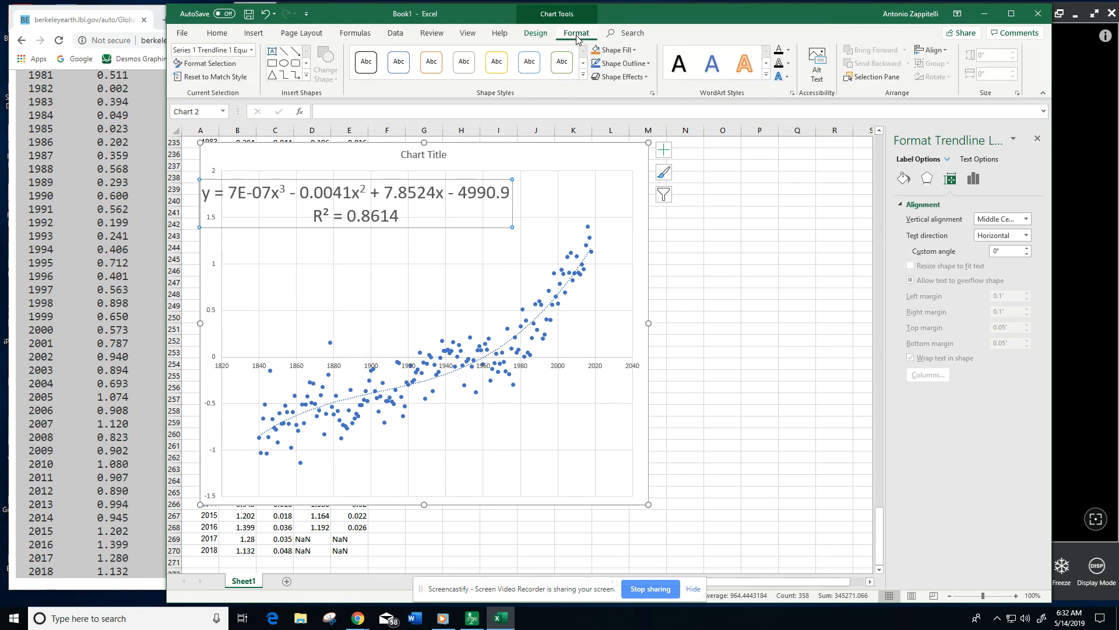
click(221, 65)
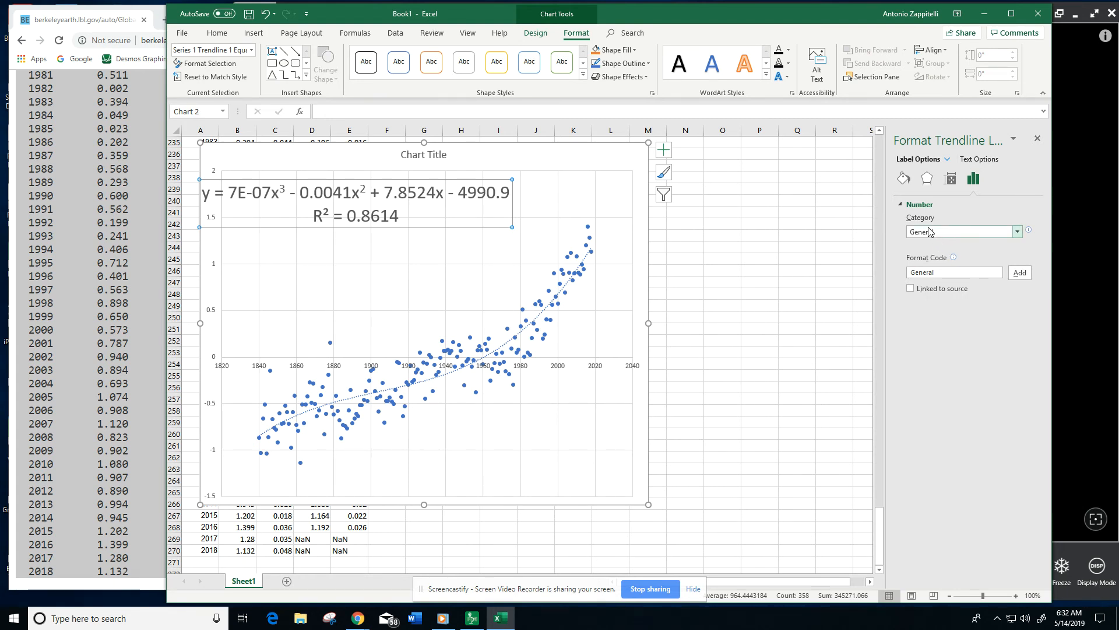
click(1018, 233)
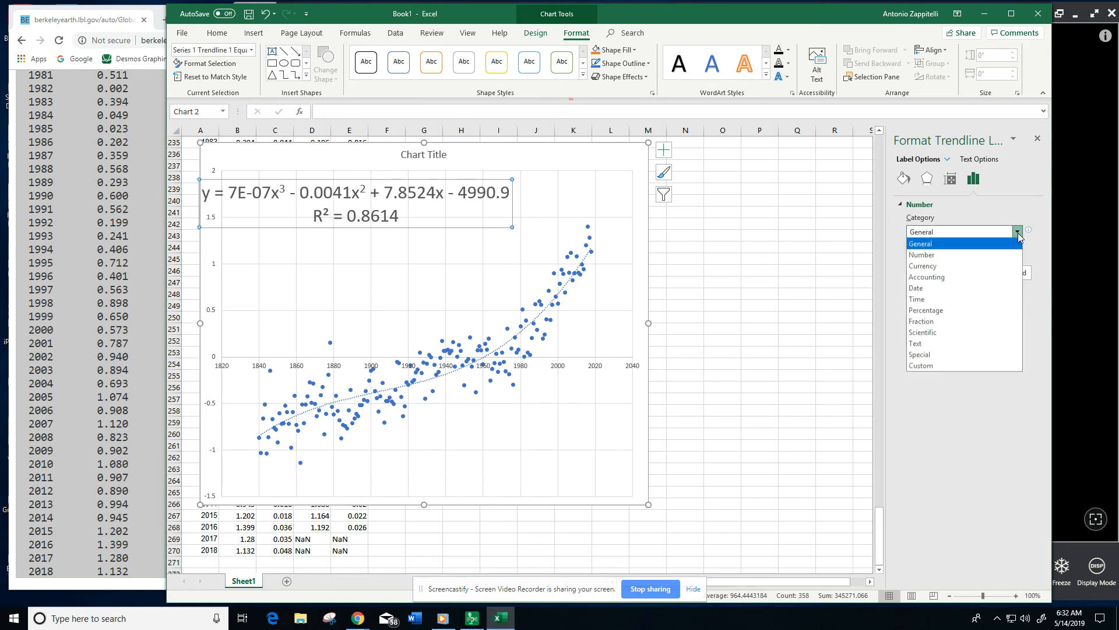
click(931, 256)
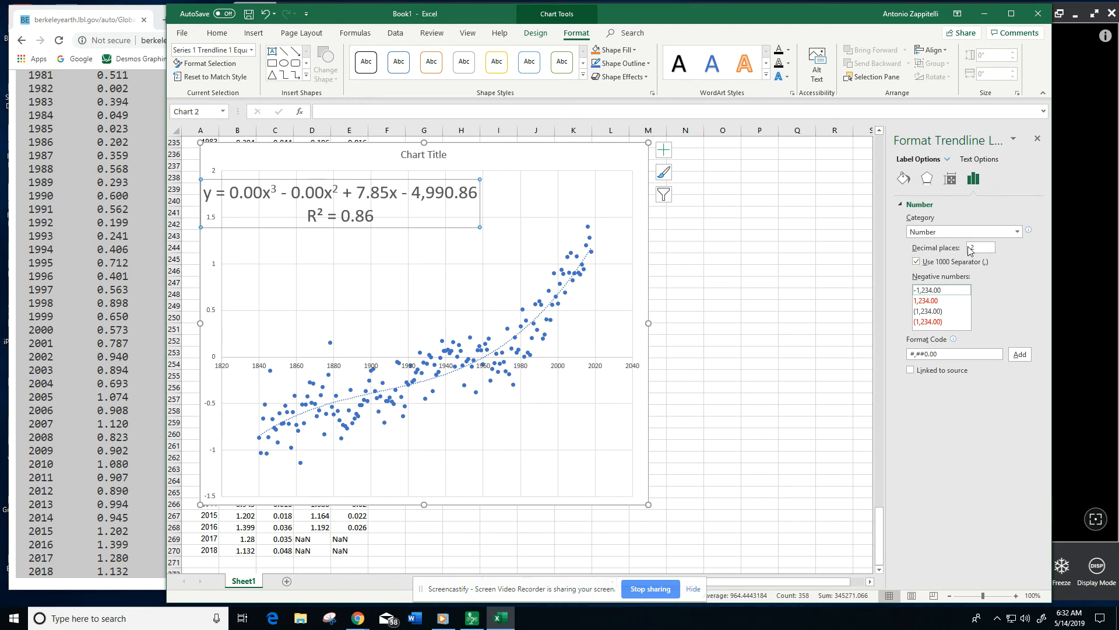
click(975, 248)
- Check the handwritten scientific notation in IPEVO Presenter, return to the Excel chart, and turn off the equation label's thousands separator
click(1091, 338)
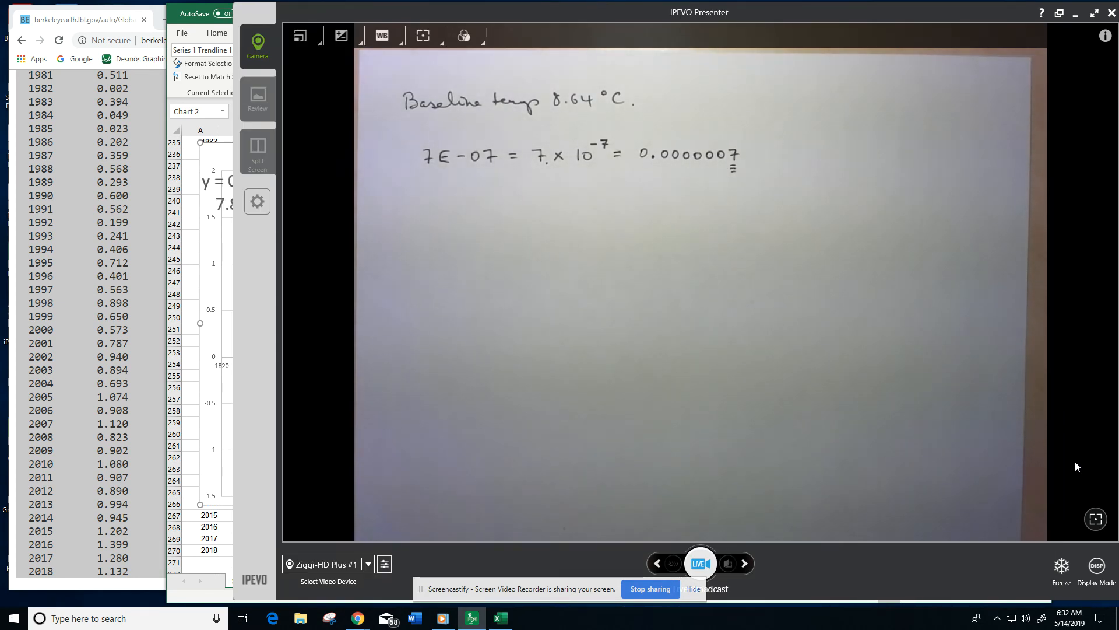
click(201, 484)
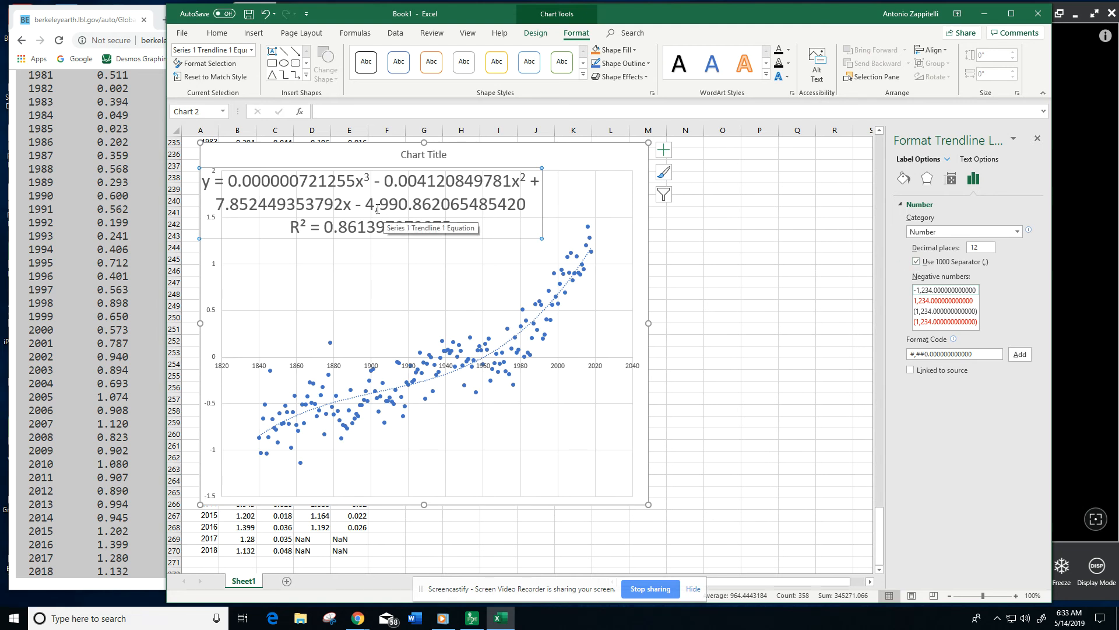
click(916, 262)
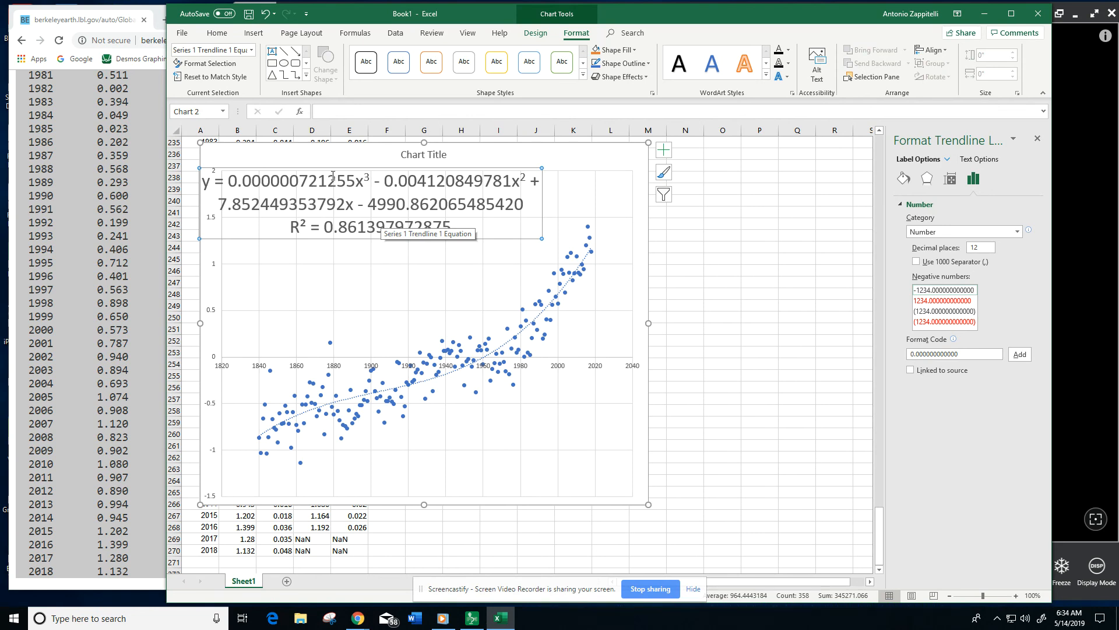
- Switch to Chrome to view the header notes at the start of the Berkeley Earth data file, return to Excel, and reposition the chart
drag(326, 154, 540, 162)
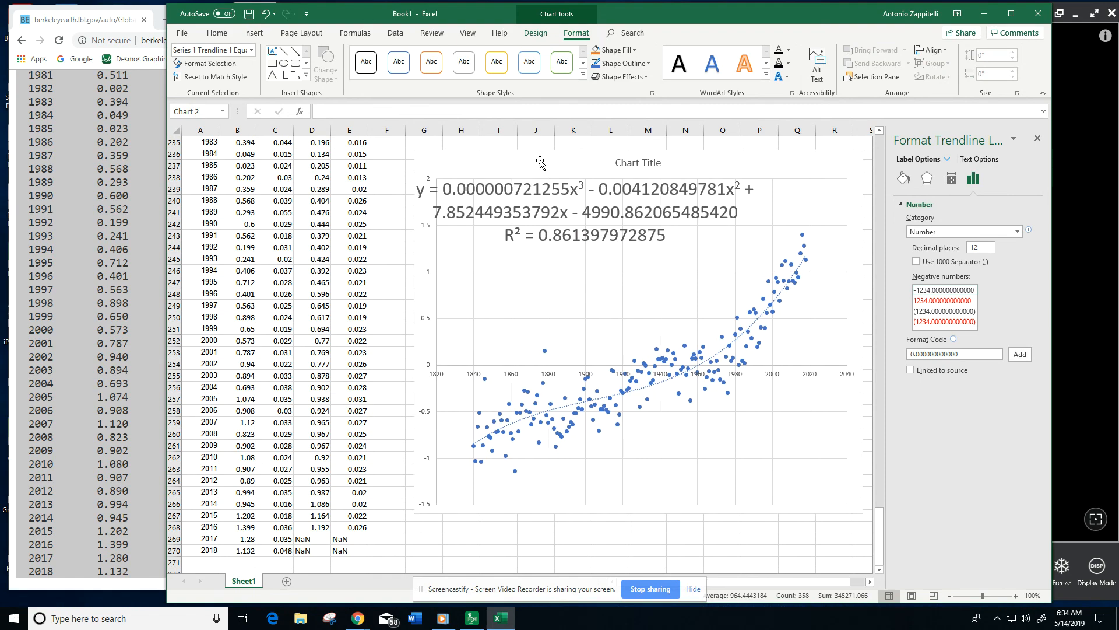
click(134, 181)
scroll(479, 217, up, 1)
scroll(479, 217, up, 20)
scroll(479, 216, up, 20)
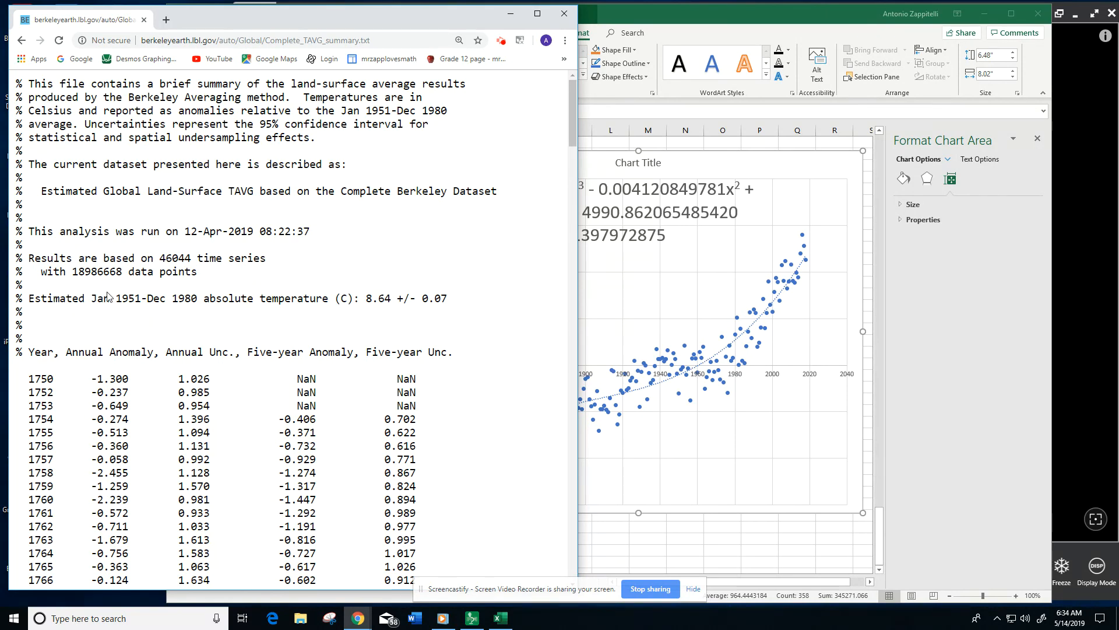
click(733, 556)
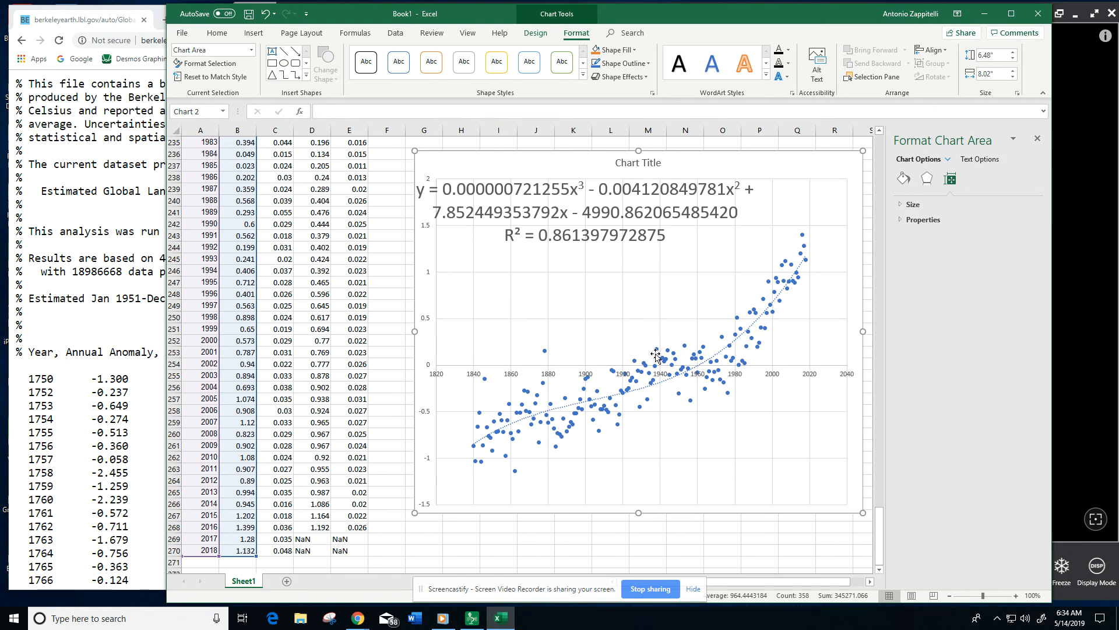
drag(579, 155, 392, 159)
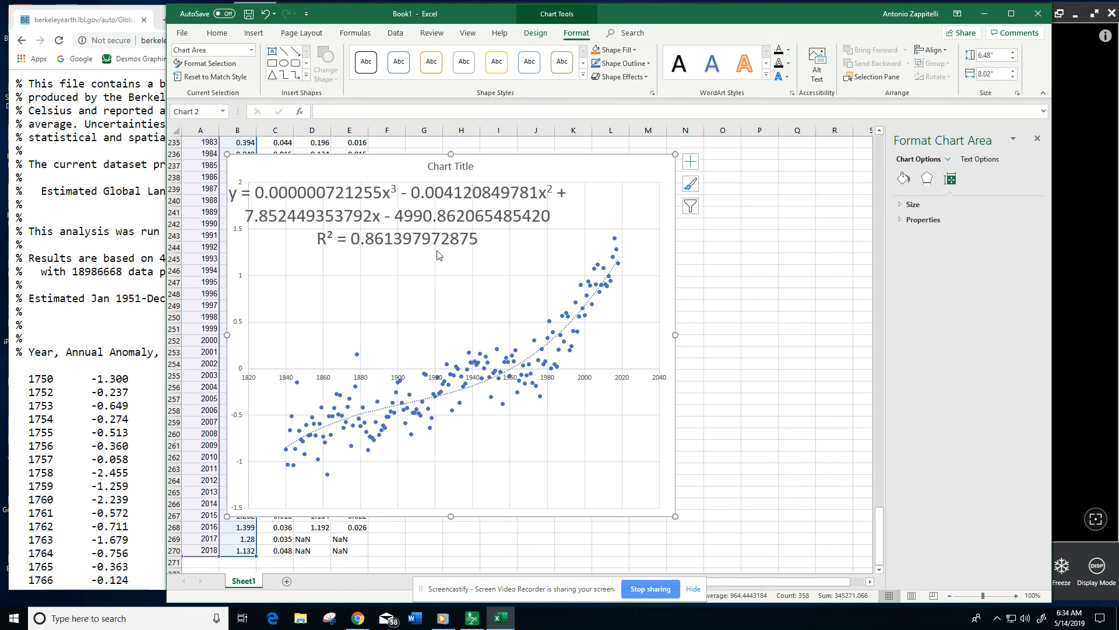
- Add a second trendline to the chart's temperature anomaly data series
right_click(563, 334)
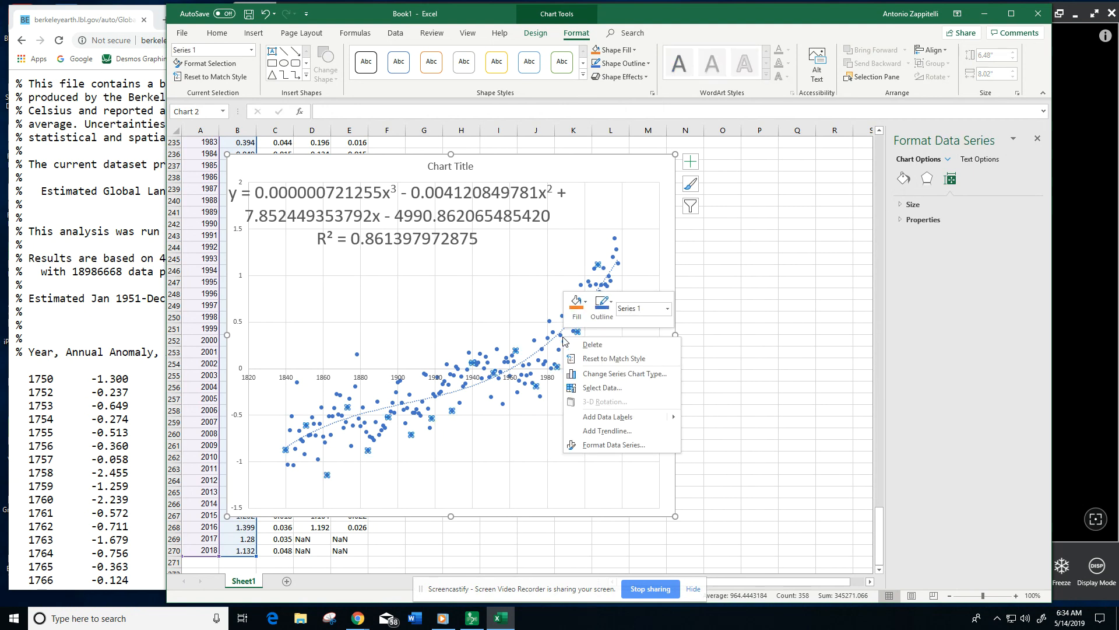
click(621, 433)
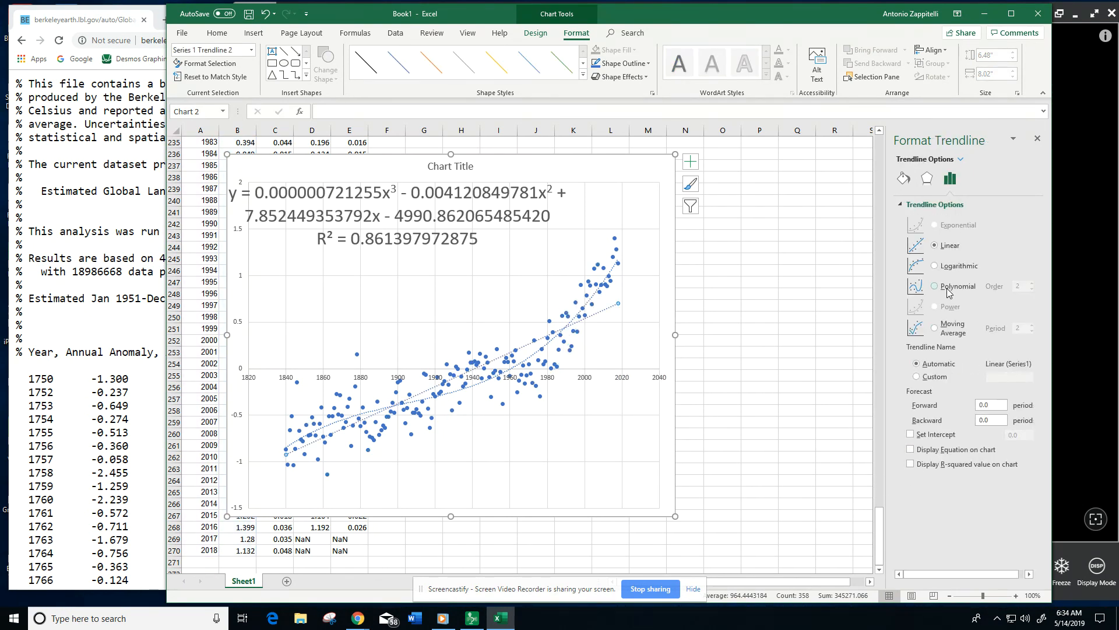